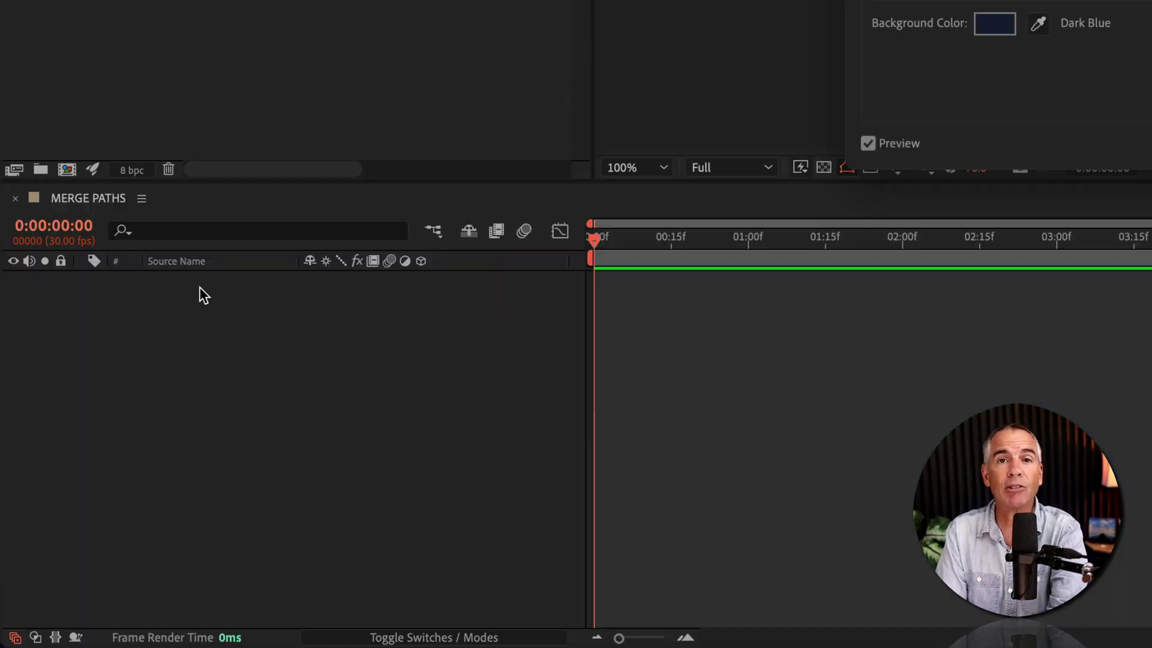
- Confirm the dark blue background for the 1920x1080, 30 fps MERGE PATHS composition
key("Return")
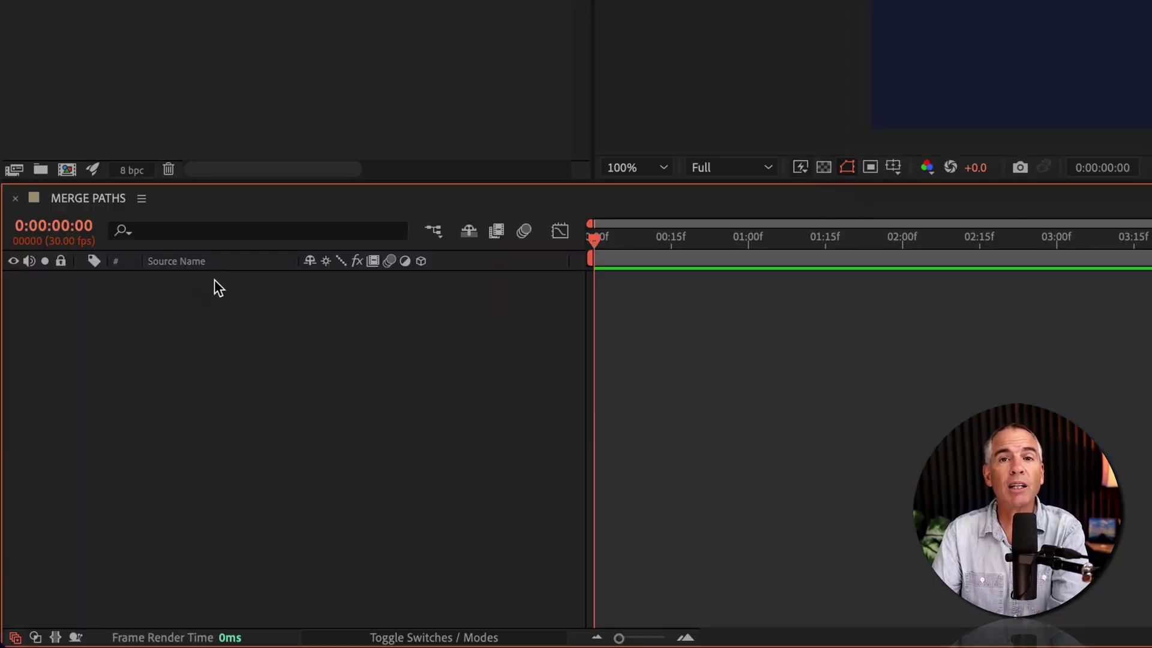
- Create a new shape layer in the MERGE PATHS timeline
right_click(220, 290)
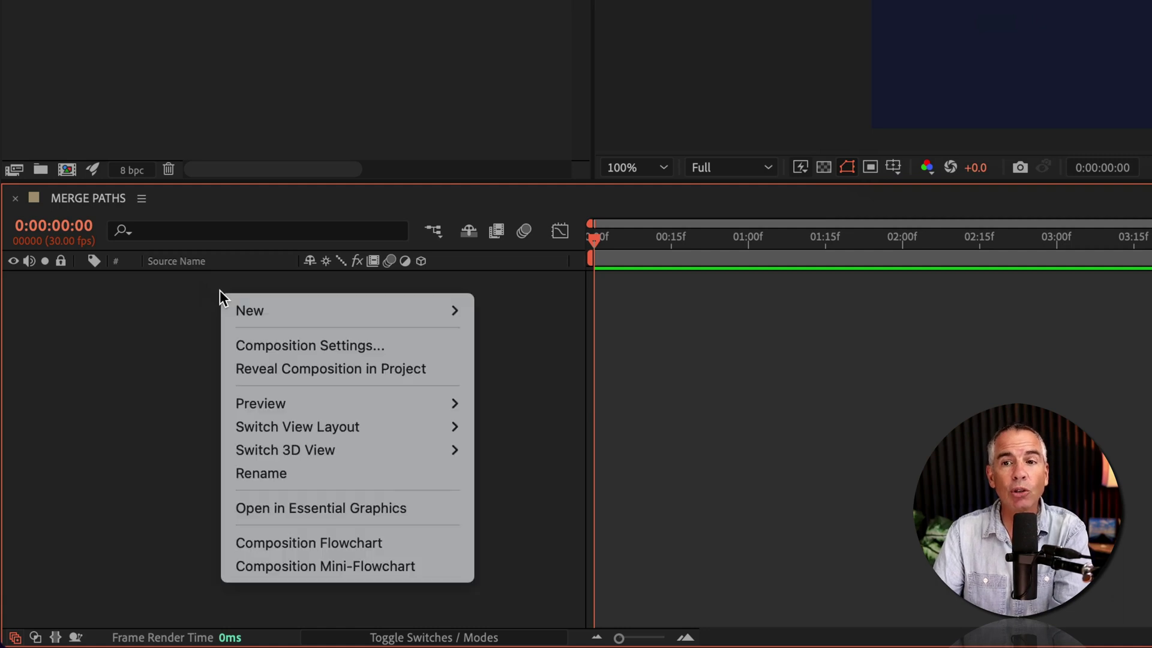
mouse_move(315, 309)
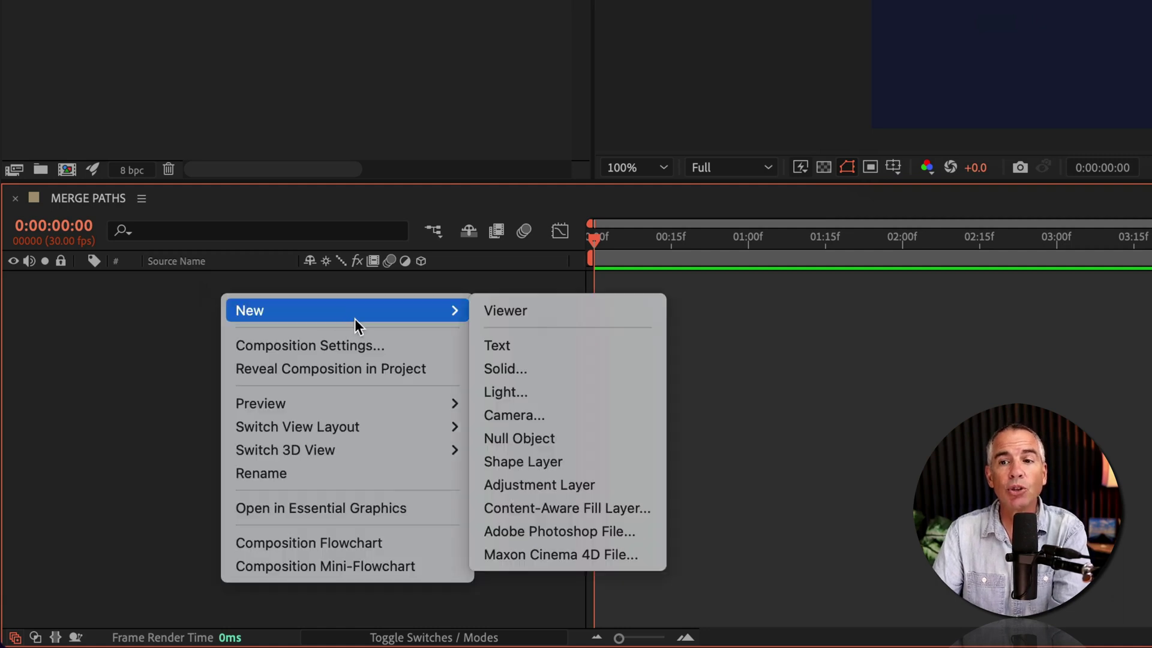
left_click(623, 459)
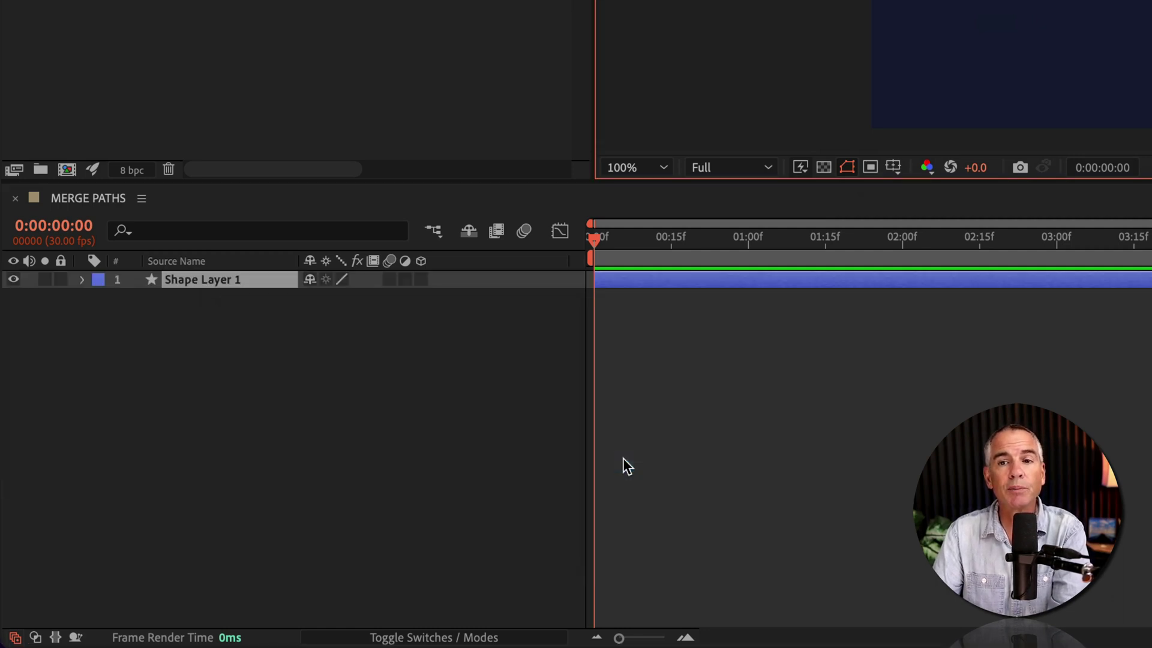
- Add two ellipse paths, Ellipse Path 1 and Ellipse Path 2, to Shape Layer 1
left_click(83, 280)
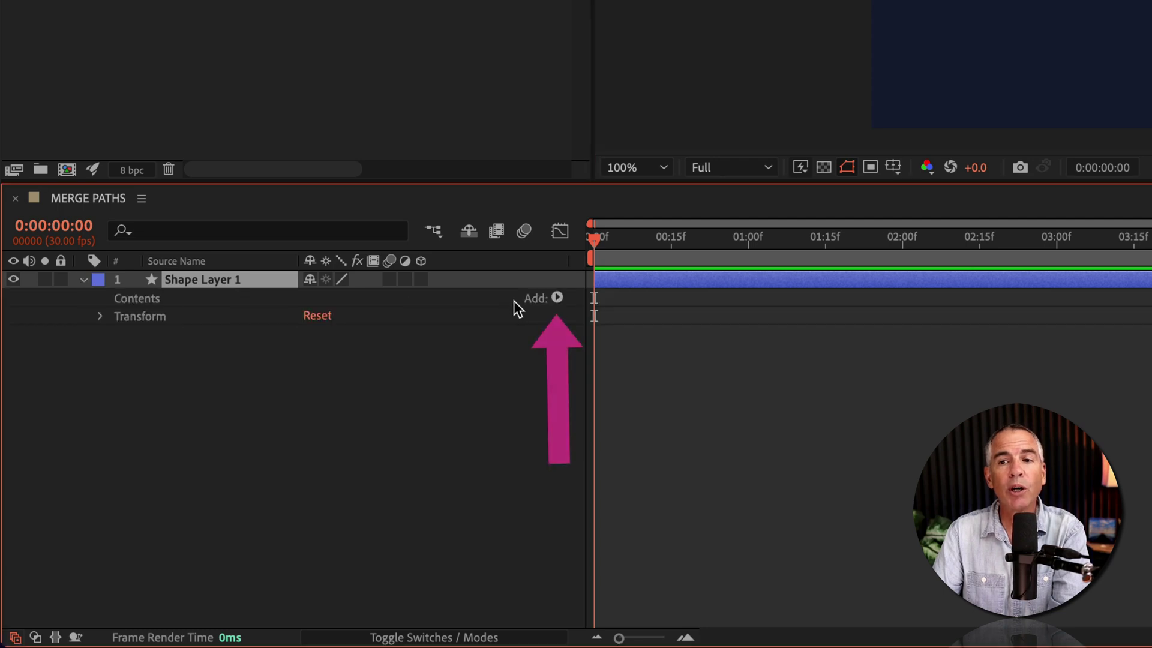
left_click(557, 299)
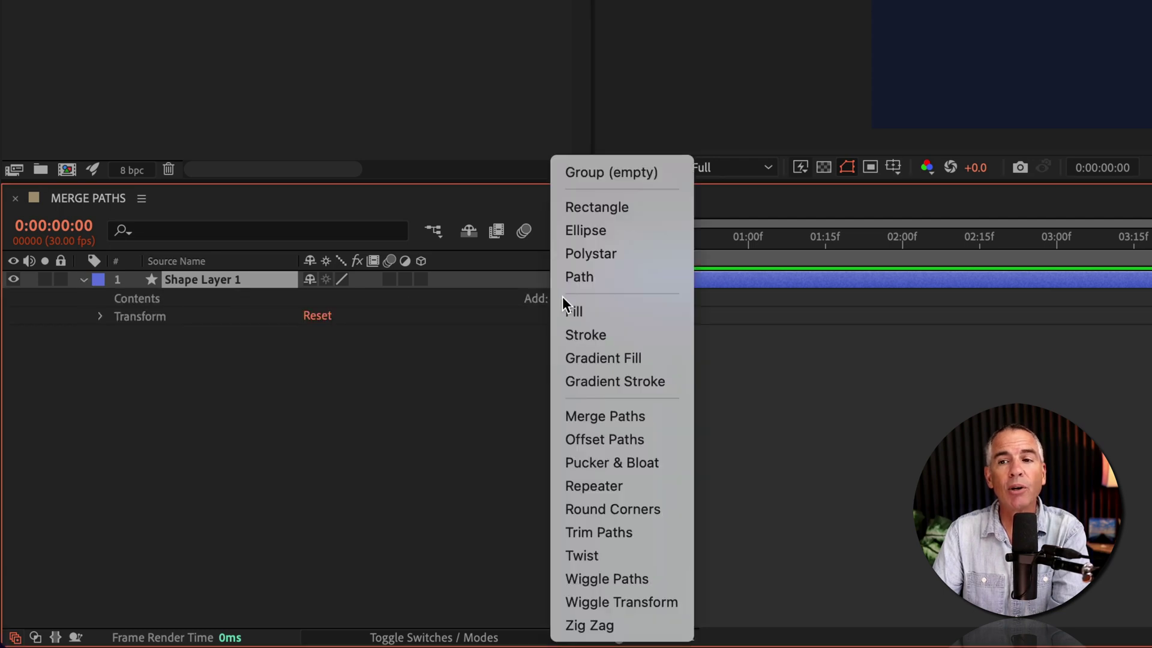
left_click(656, 230)
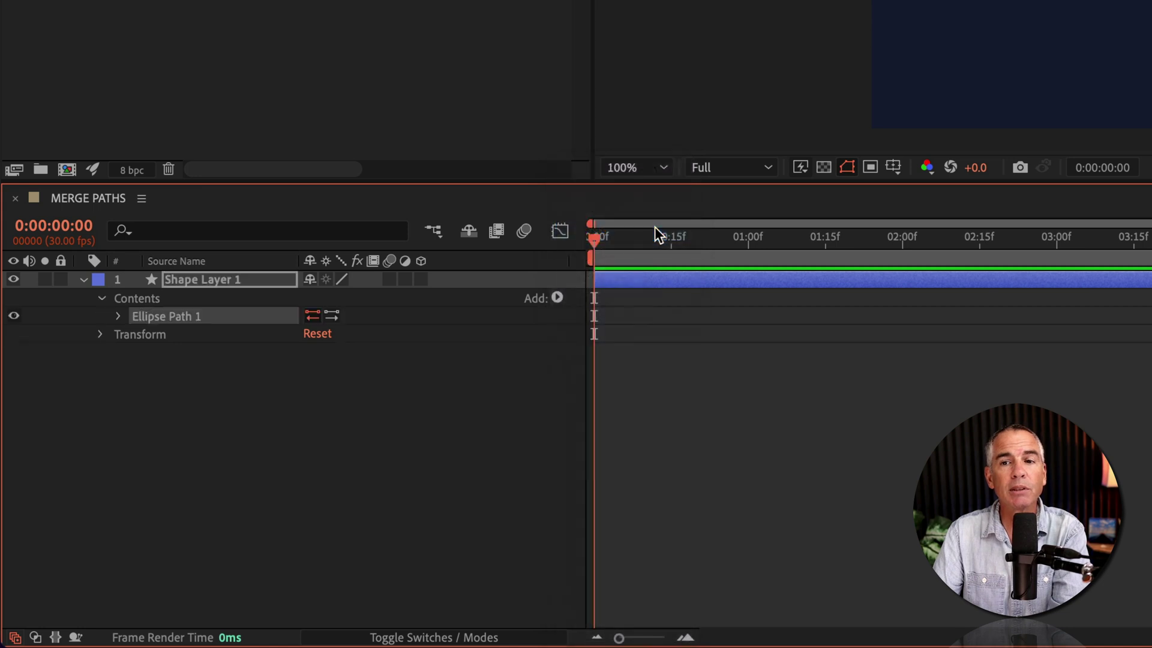
left_click(558, 297)
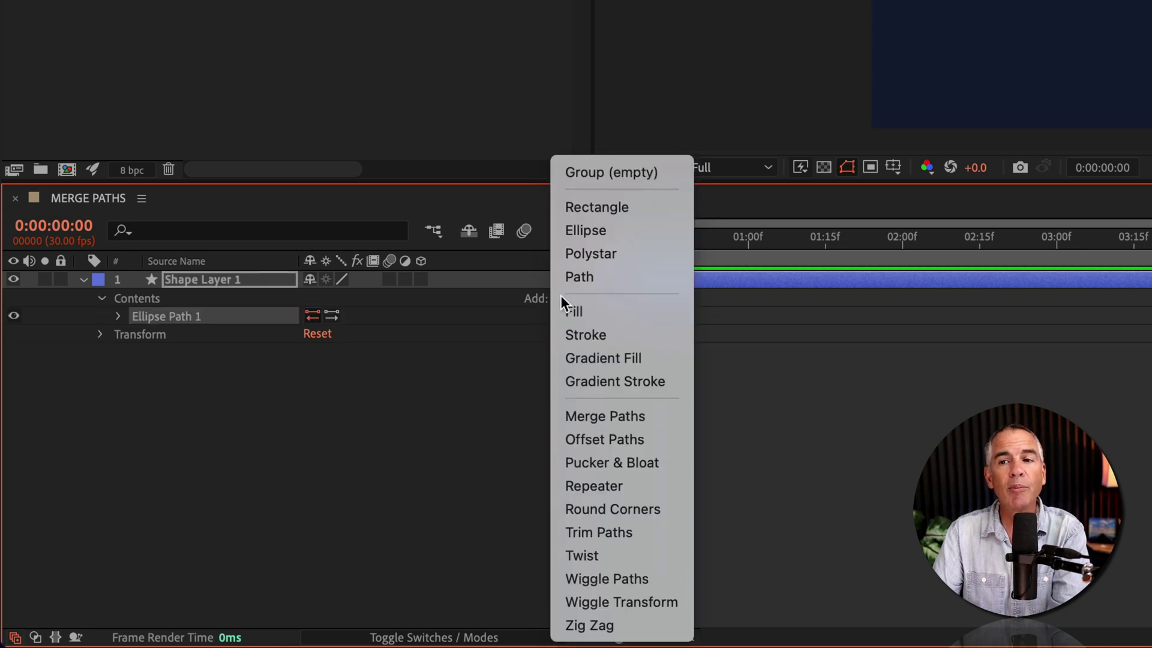
left_click(622, 232)
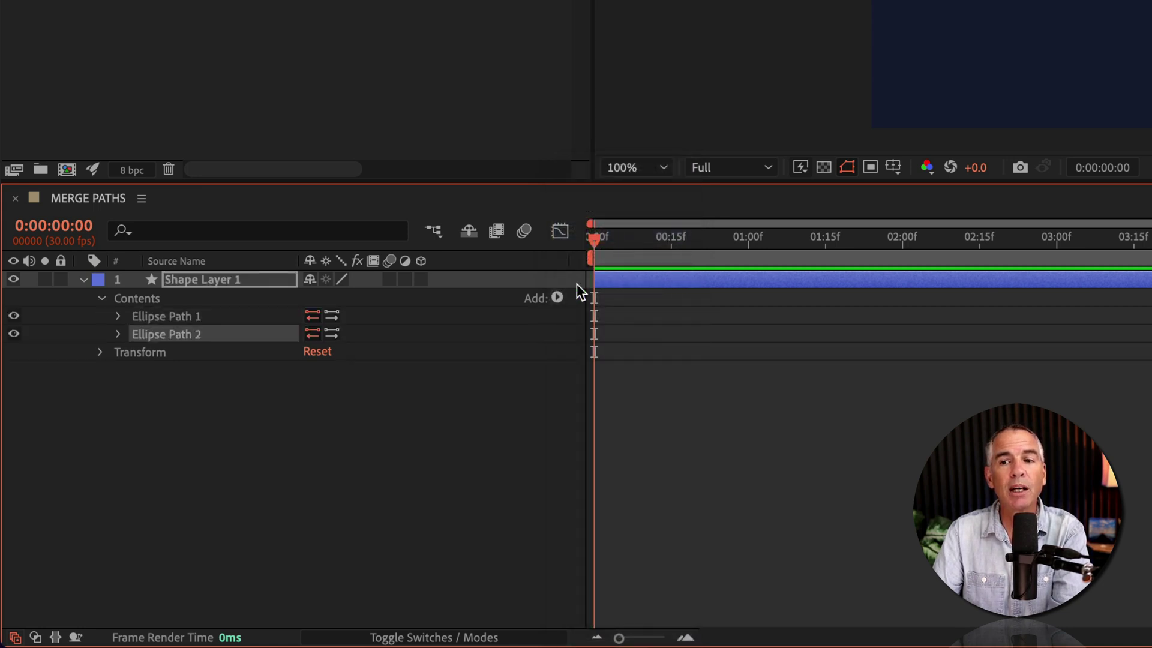
left_click(558, 297)
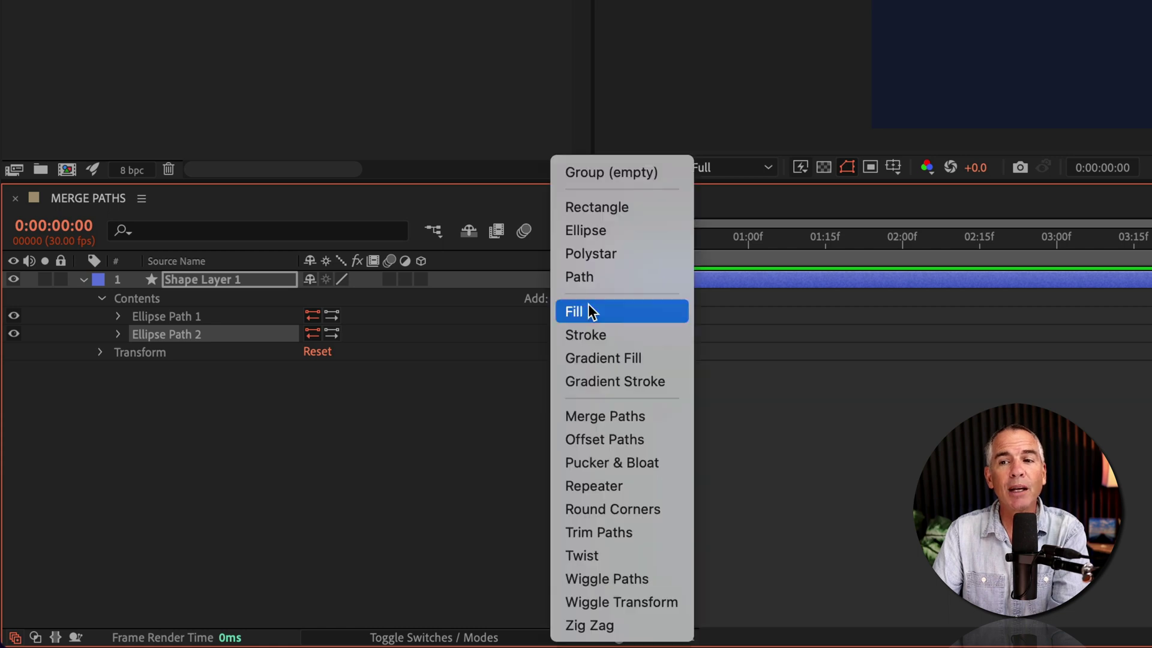
left_click(598, 312)
left_click(101, 299)
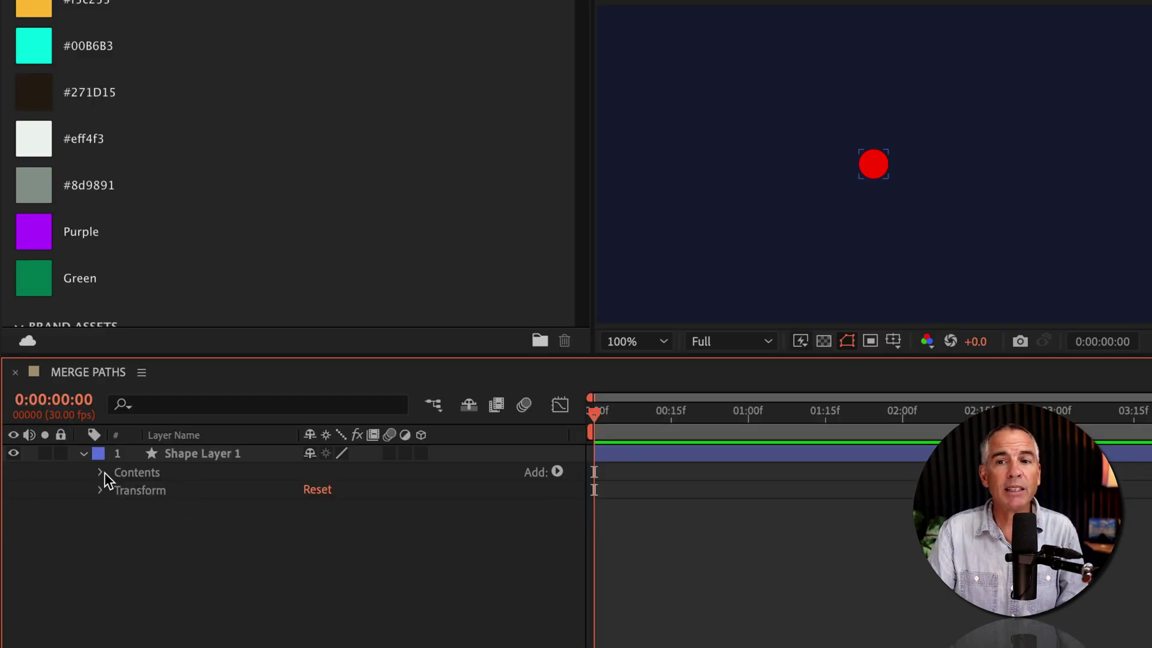
left_click(102, 473)
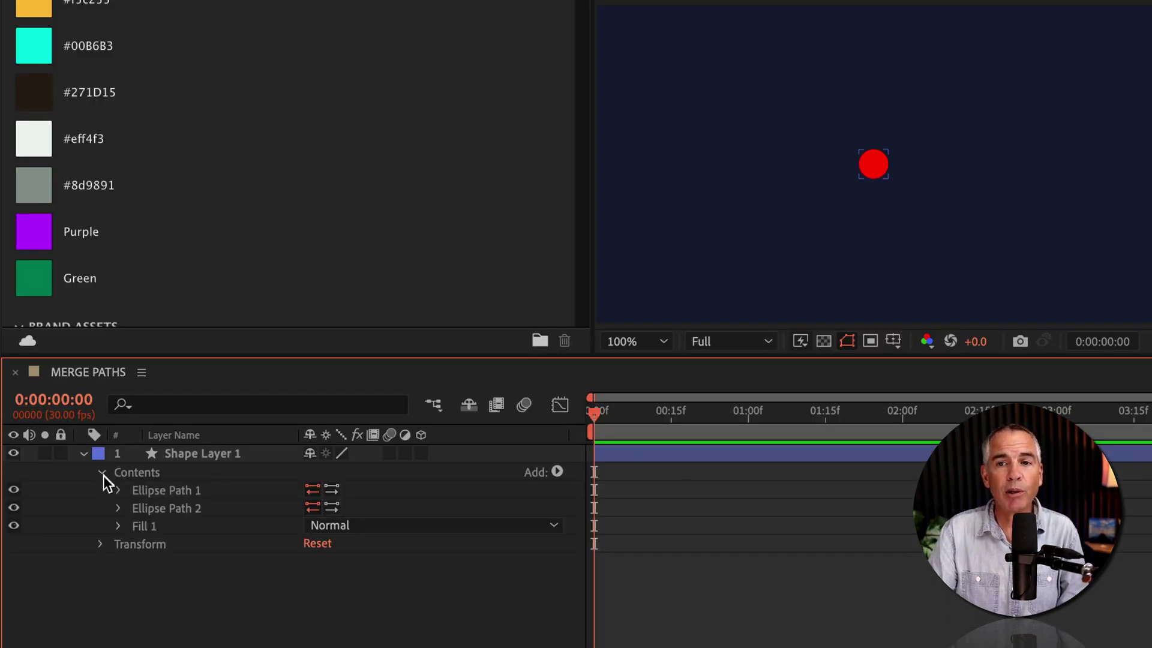
left_click(157, 525)
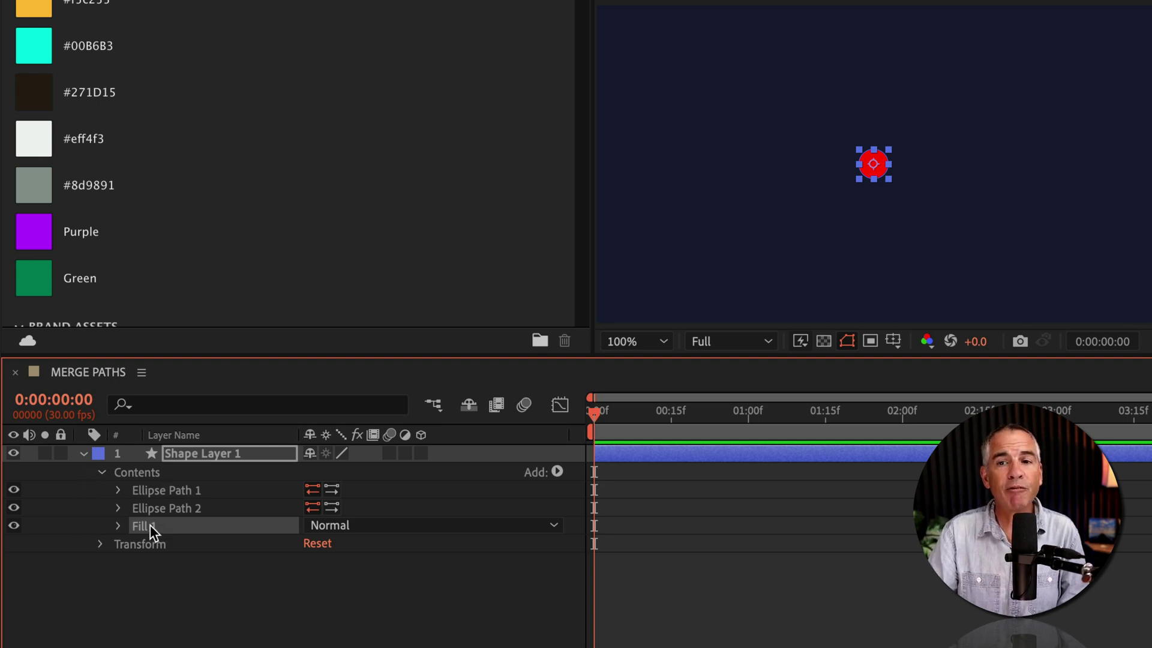
left_click_drag(150, 525, 153, 492)
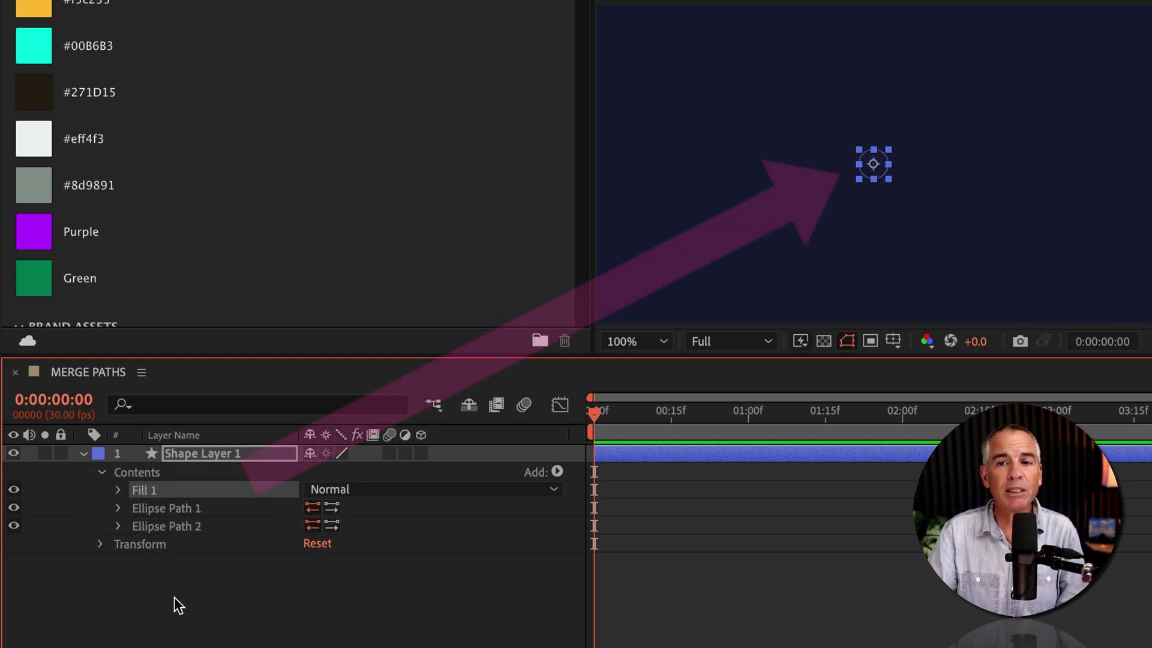
left_click(142, 488)
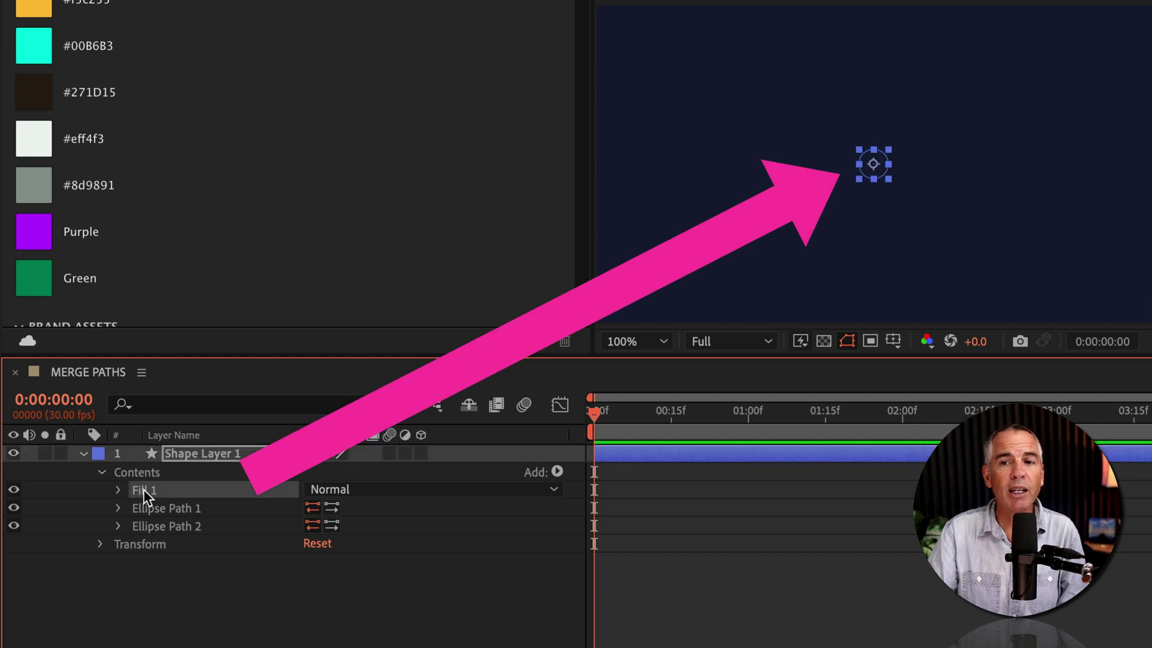
left_click_drag(140, 495, 150, 520)
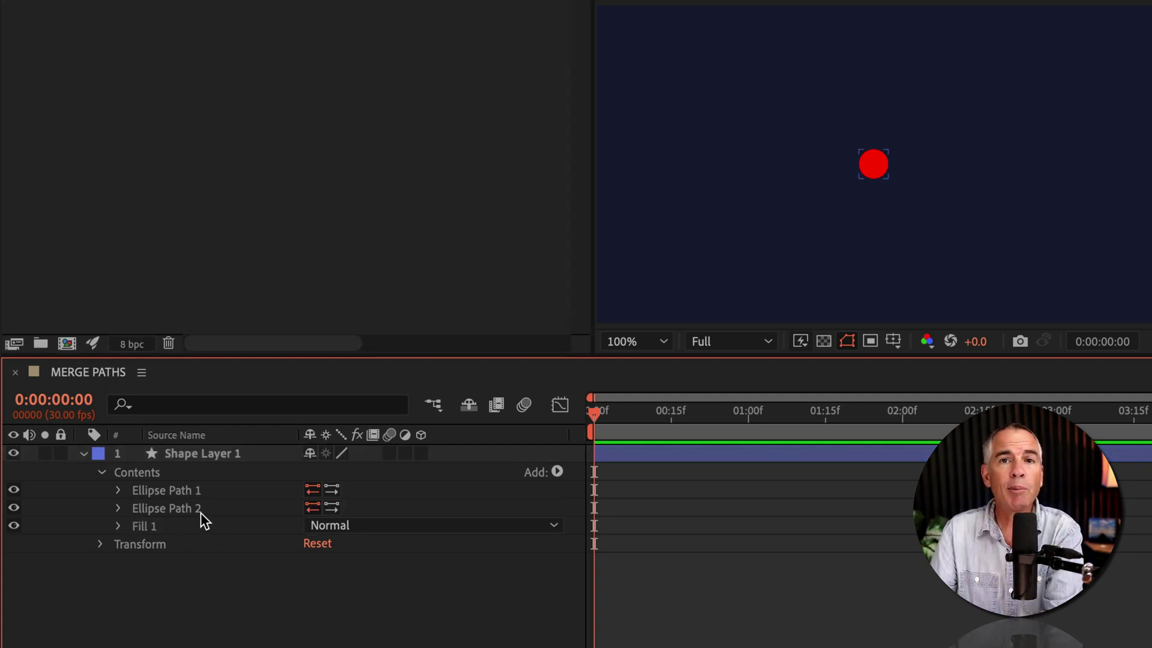
- Rename Ellipse Path 1 to 'Outer' and Ellipse Path 2 to 'Inner'
left_click(176, 491)
key("Return")
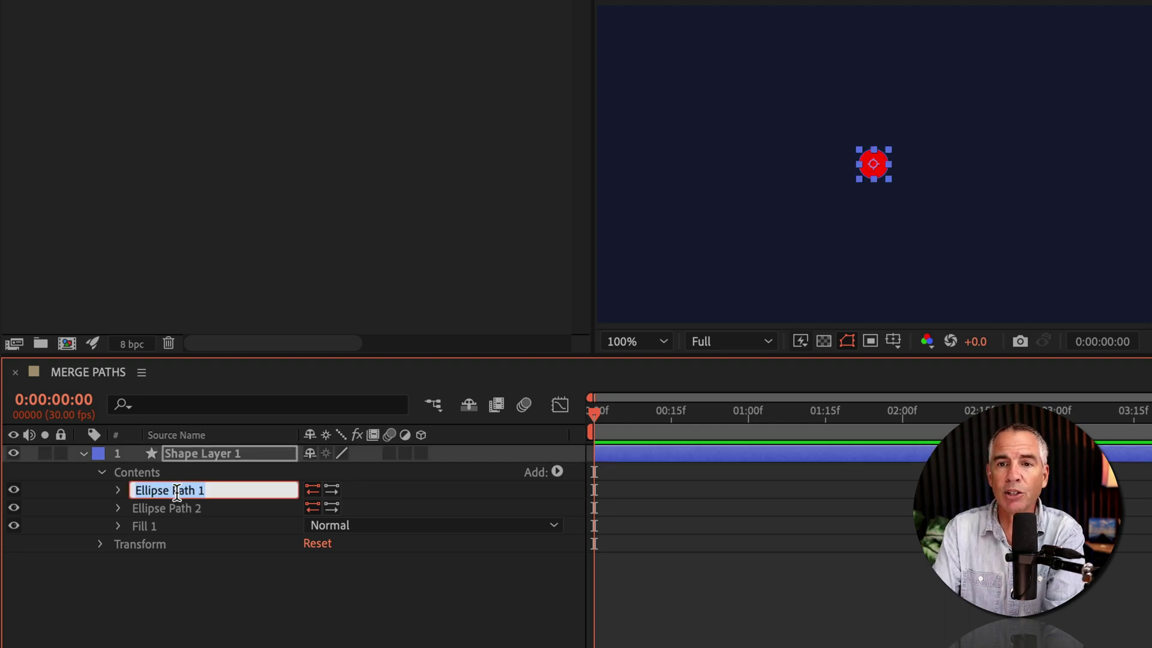
type("Outer")
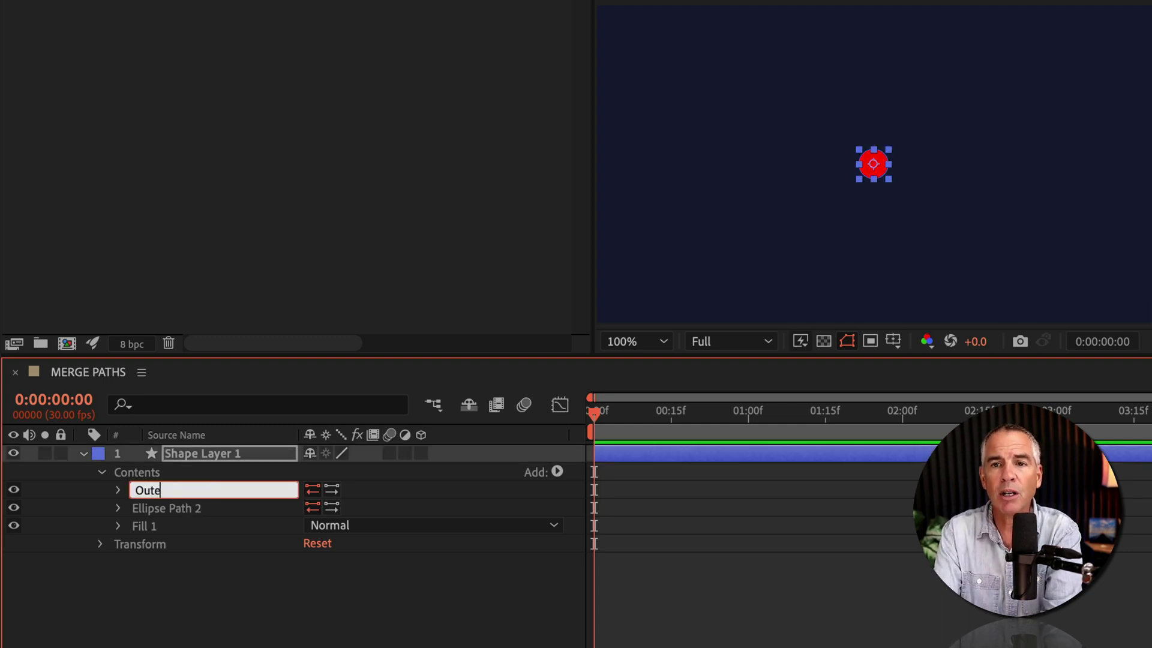
key("Return")
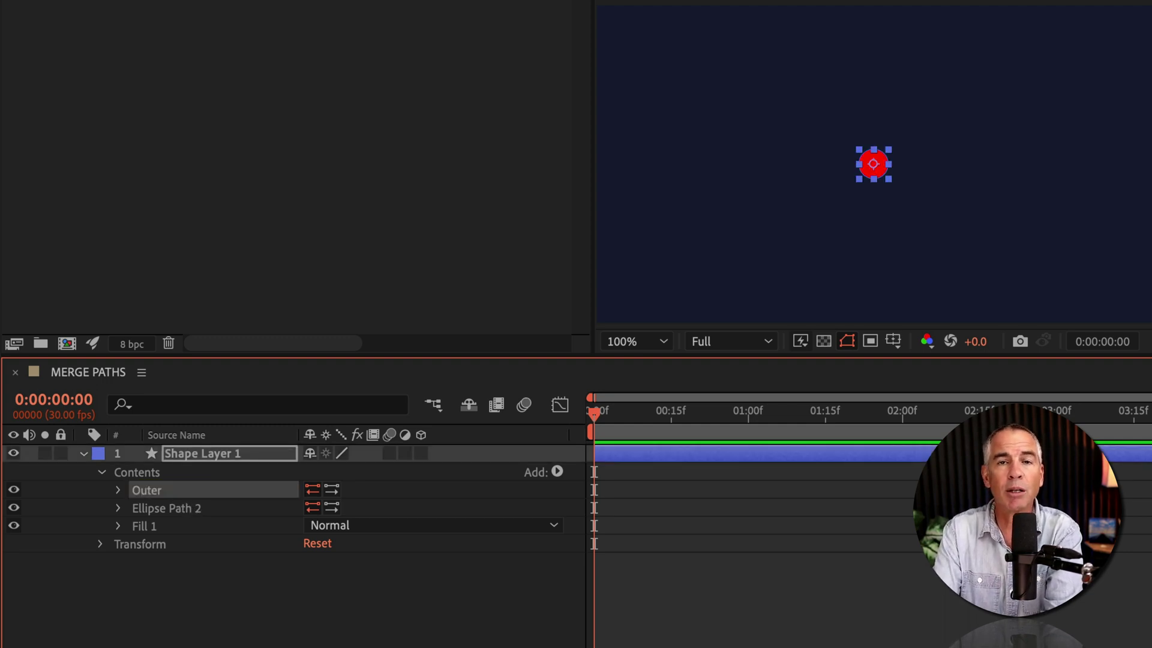
left_click(172, 508)
key("Return")
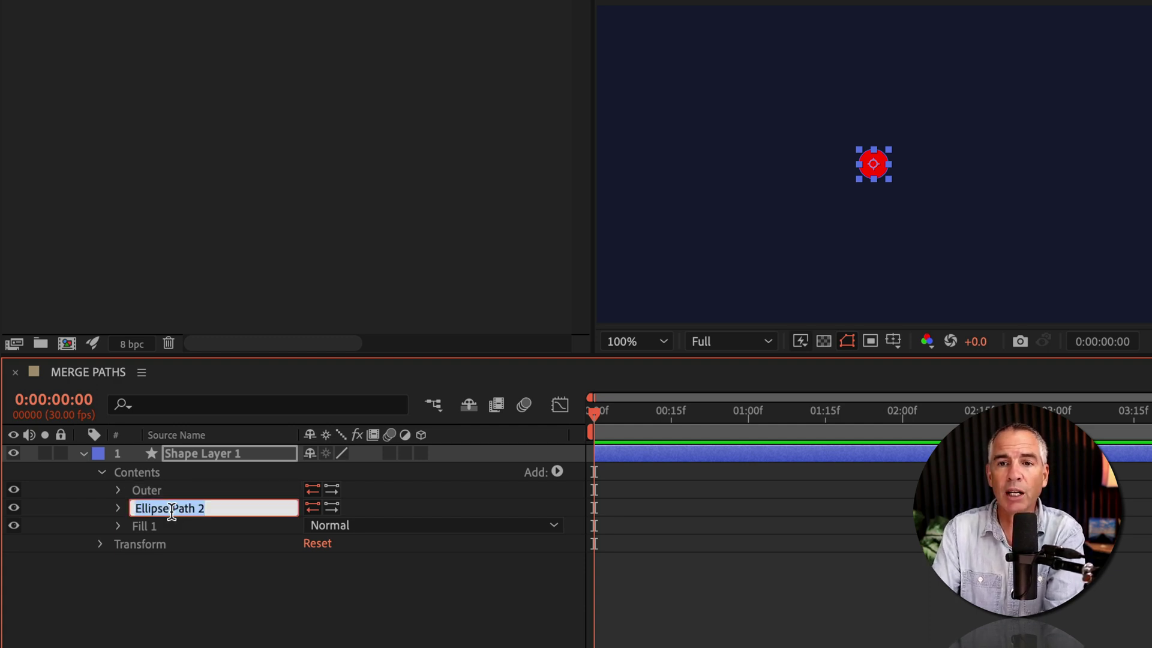
type("Inner")
key("Return")
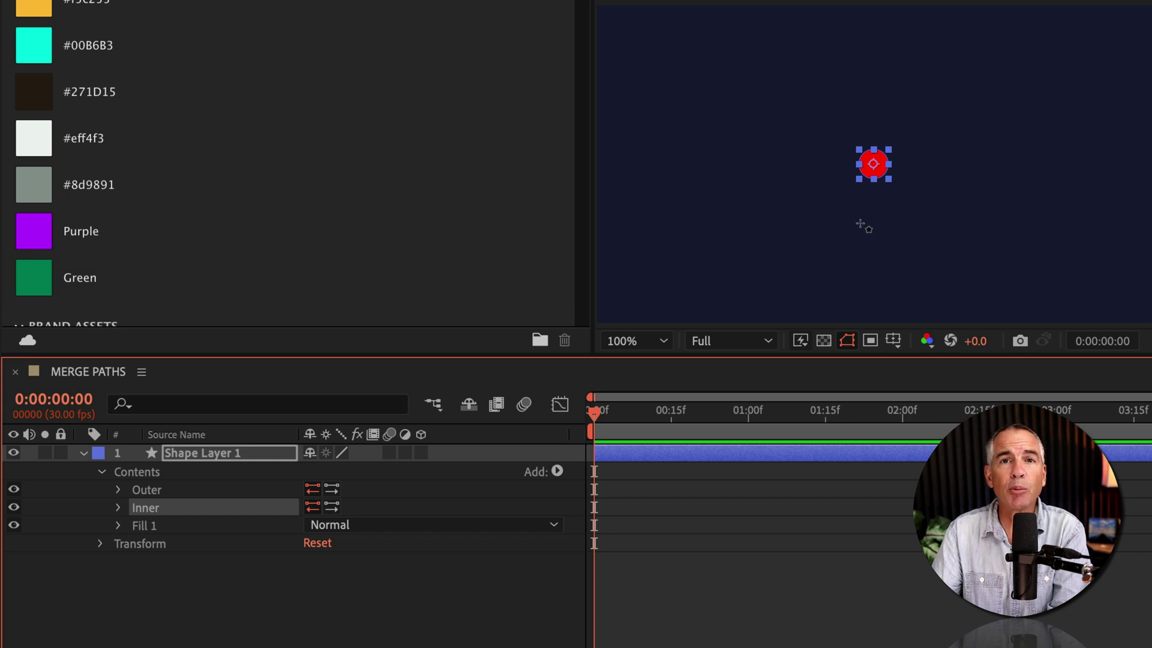
- Scale Shape Layer 1 up to 684%
left_click(183, 453)
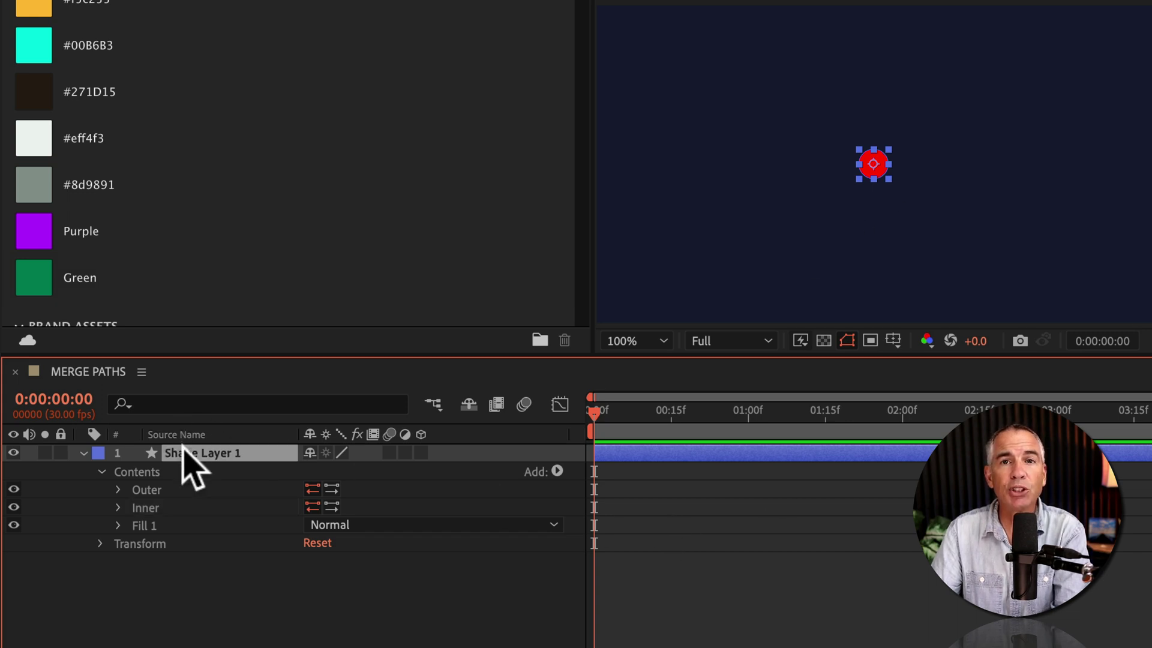
key("s")
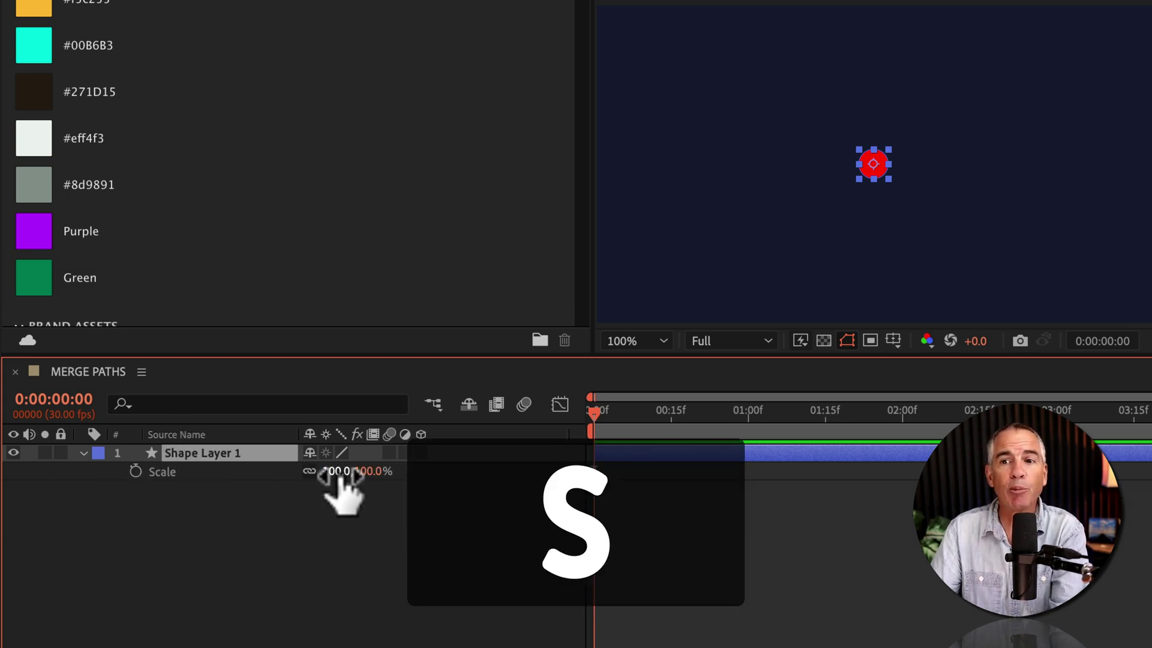
left_click_drag(348, 471, 907, 421)
left_click(415, 564)
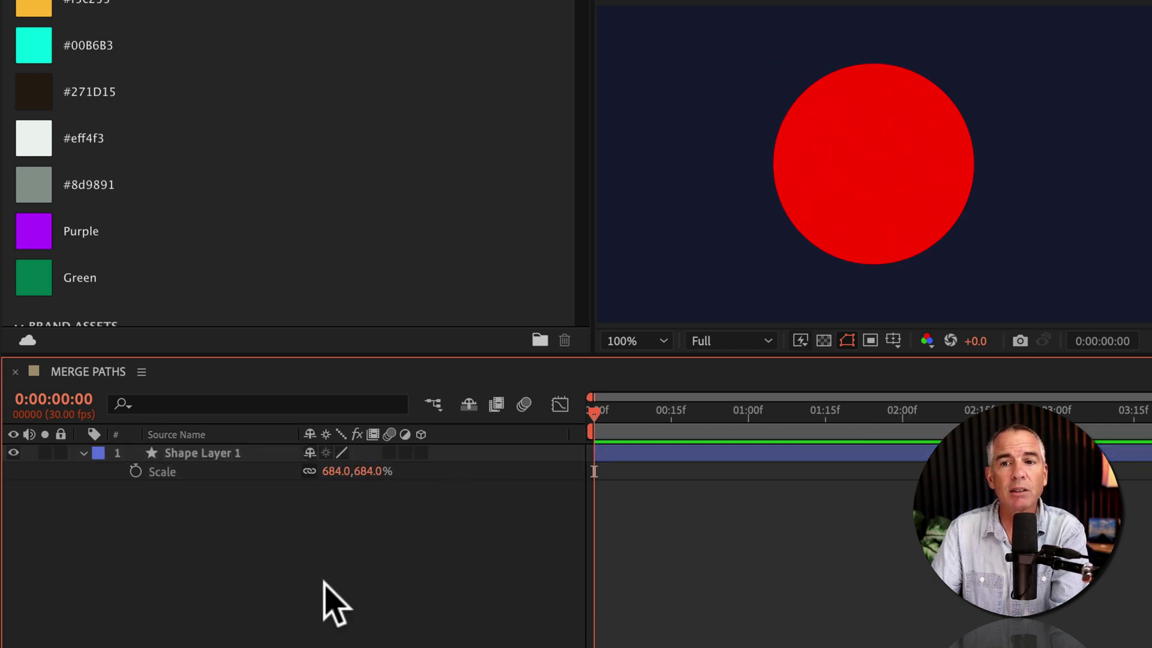
- Set Fill 1's colour to the MMCO_ORANGE library swatch with the eyedropper
left_click(84, 453)
left_click(84, 453)
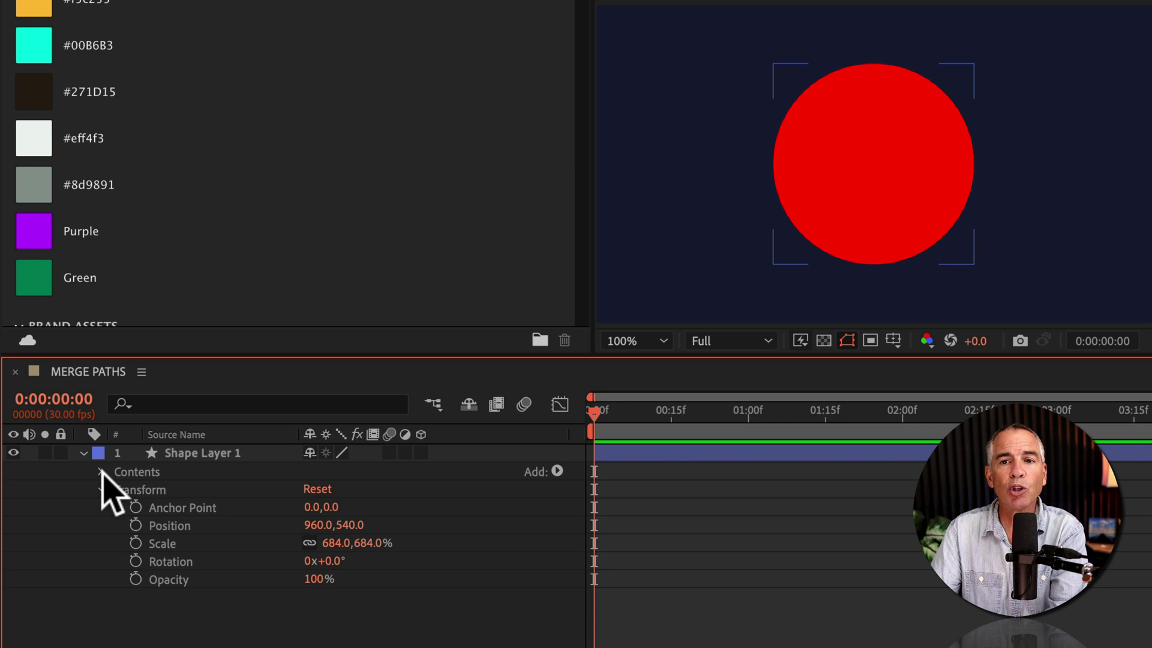
left_click(100, 471)
left_click(101, 543)
left_click(147, 525)
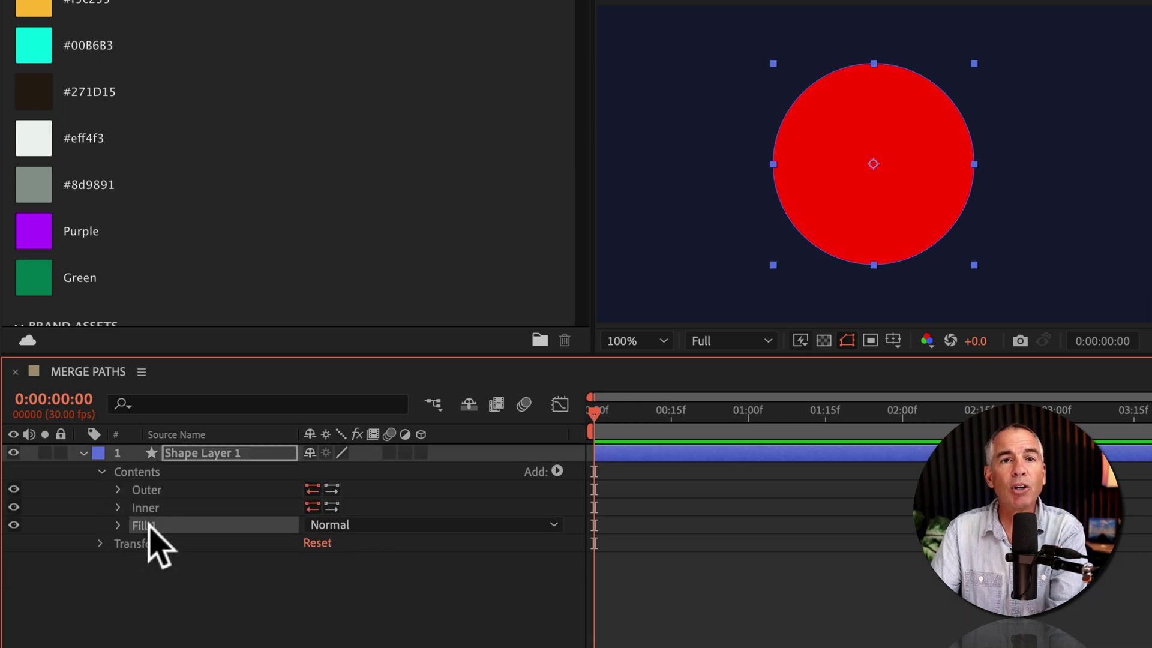
left_click(117, 526)
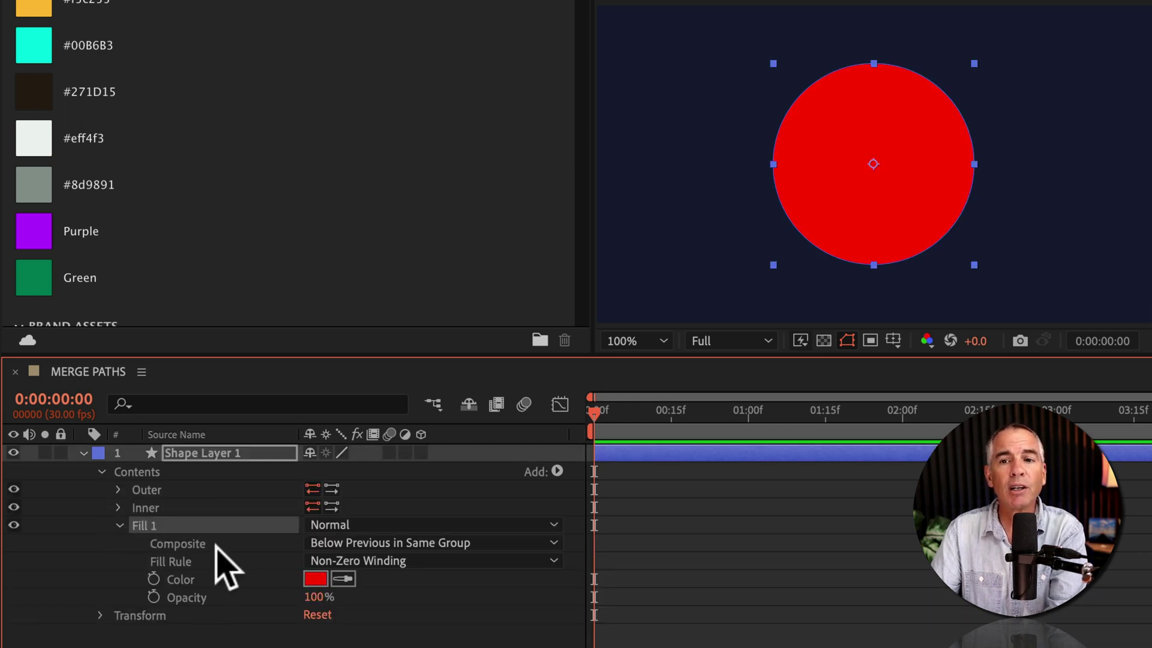
left_click(314, 579)
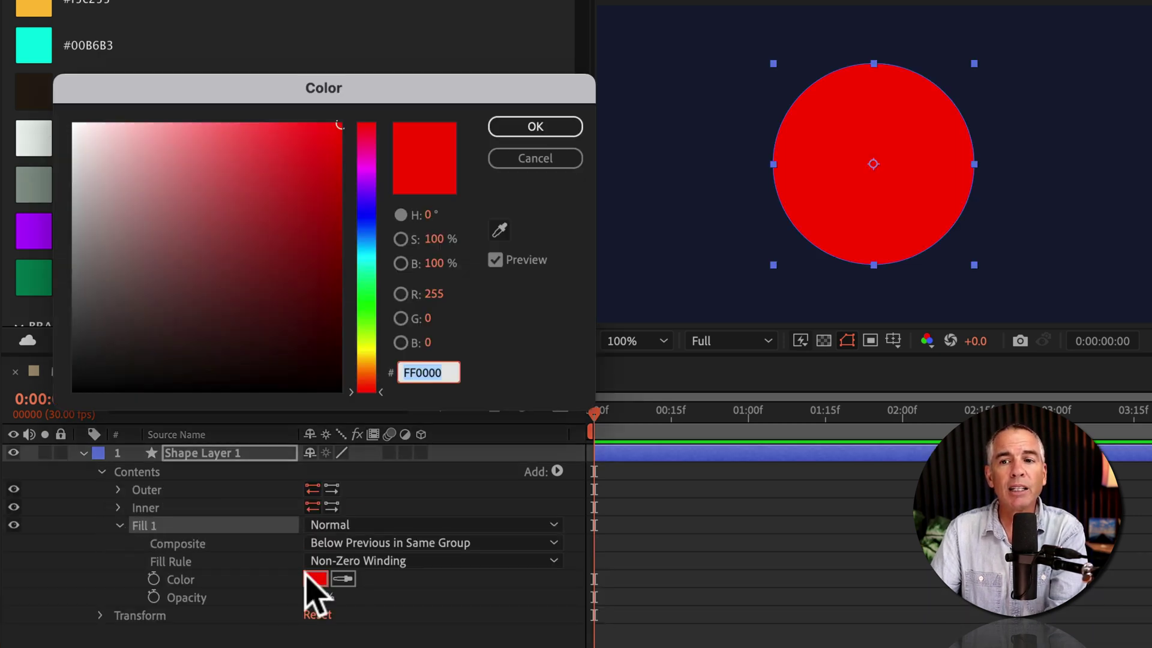
left_click(535, 159)
left_click(343, 579)
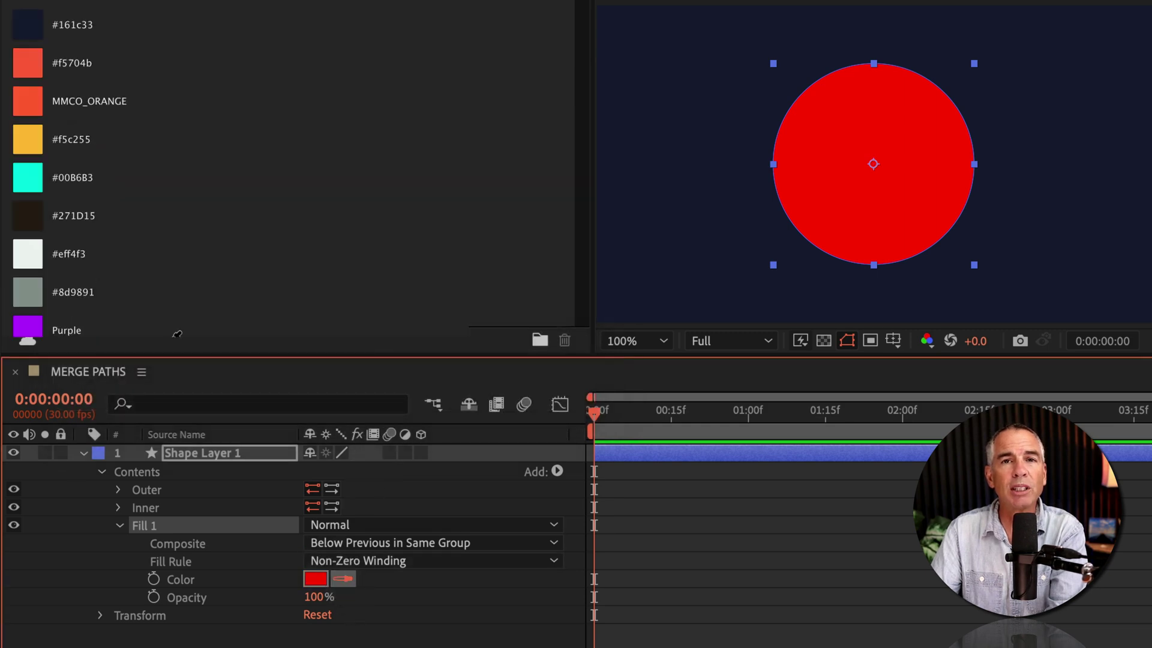
left_click(25, 96)
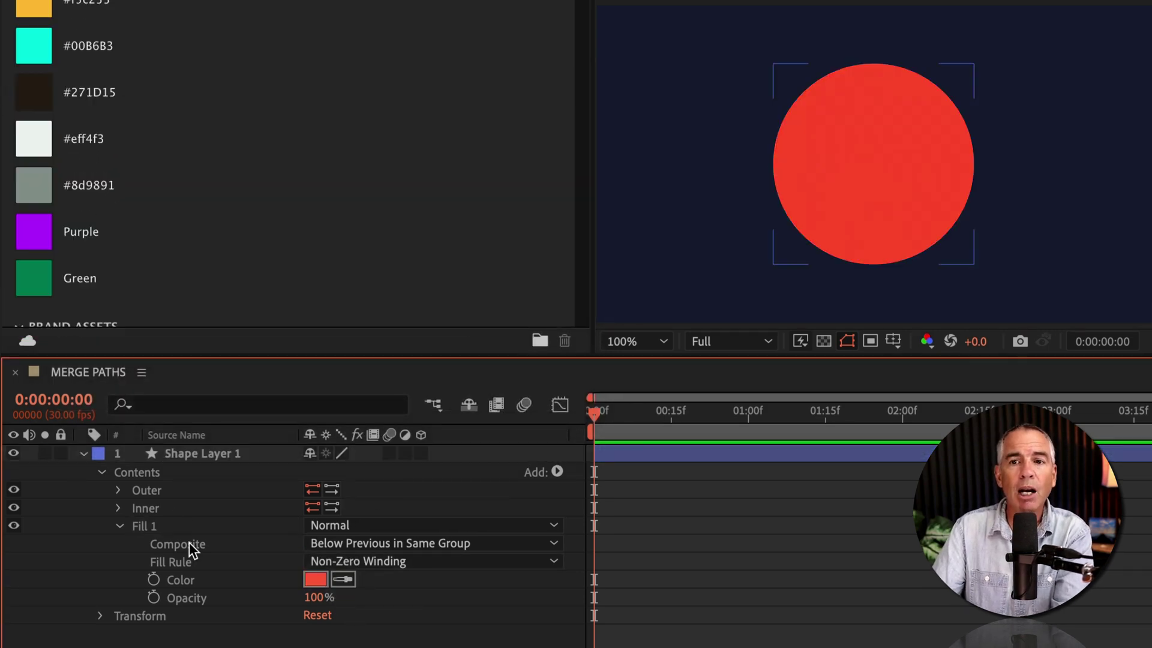
- Shrink the Inner ellipse path's size to 42,42
left_click(122, 524)
left_click(136, 511)
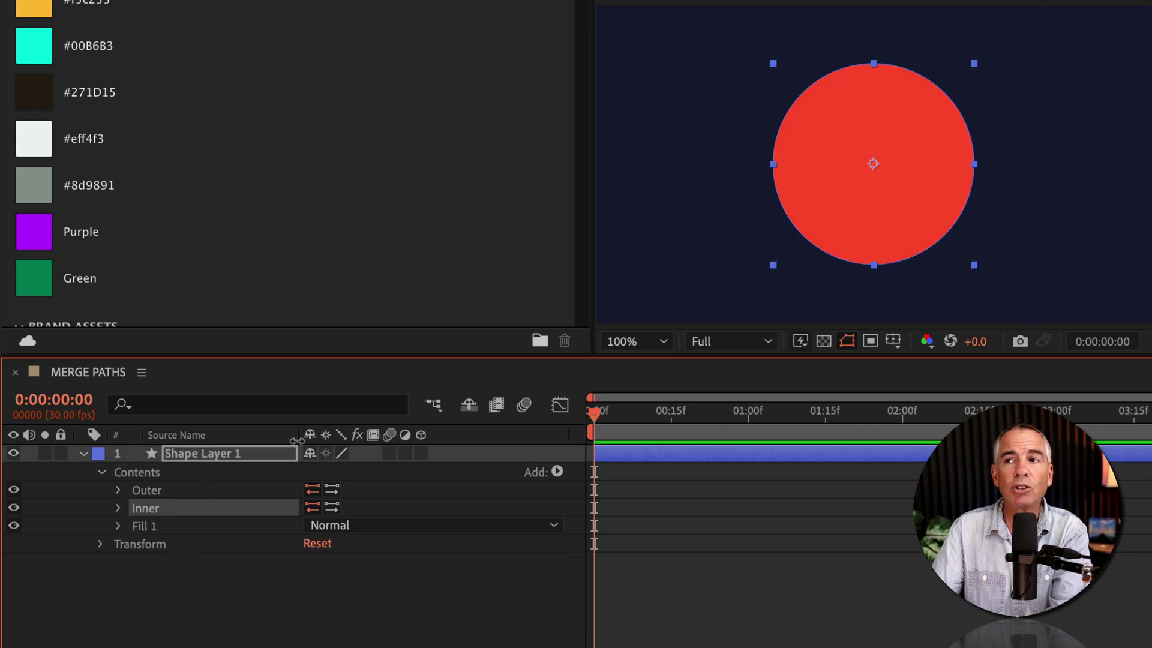
left_click(118, 508)
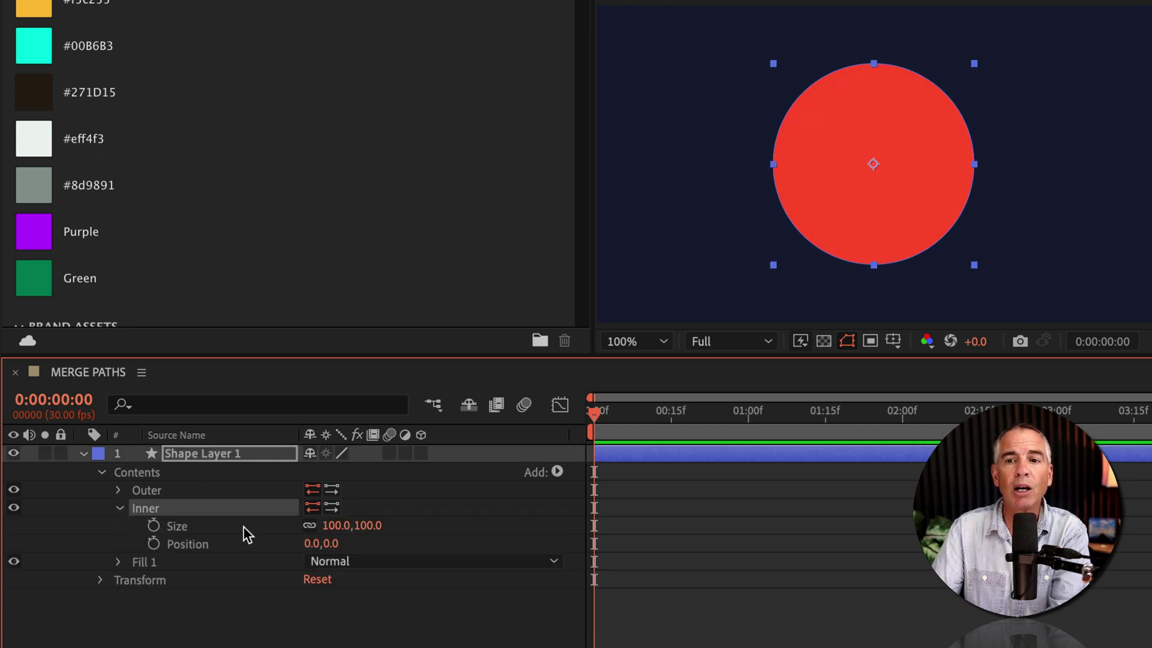
left_click_drag(329, 527, 273, 528)
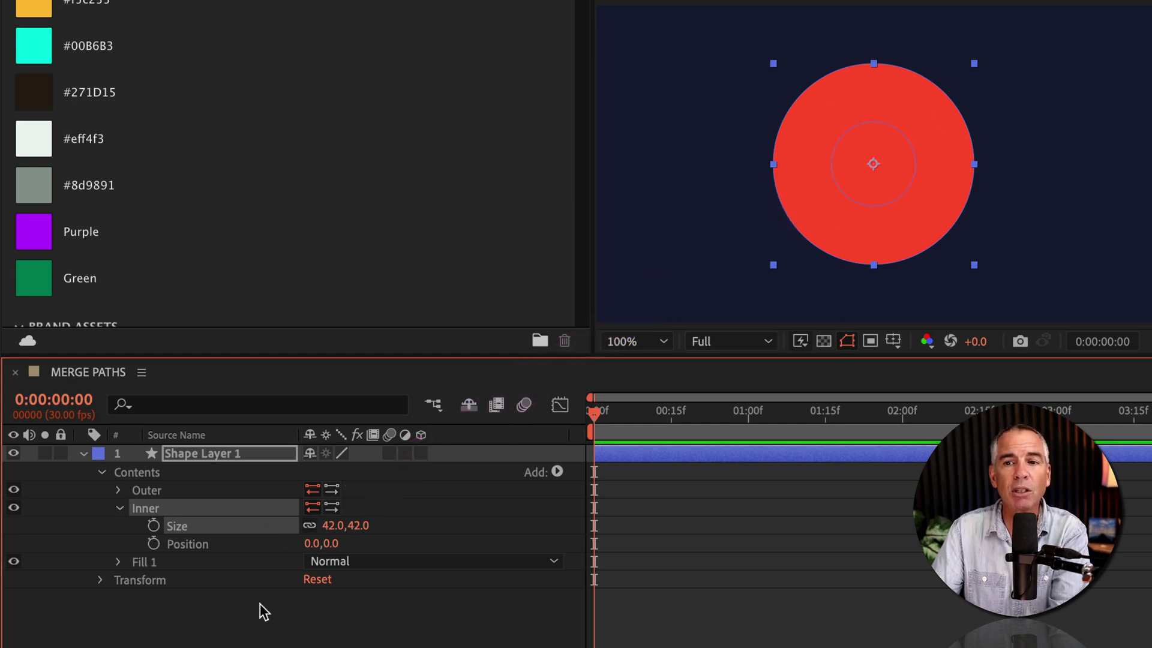
left_click(262, 636)
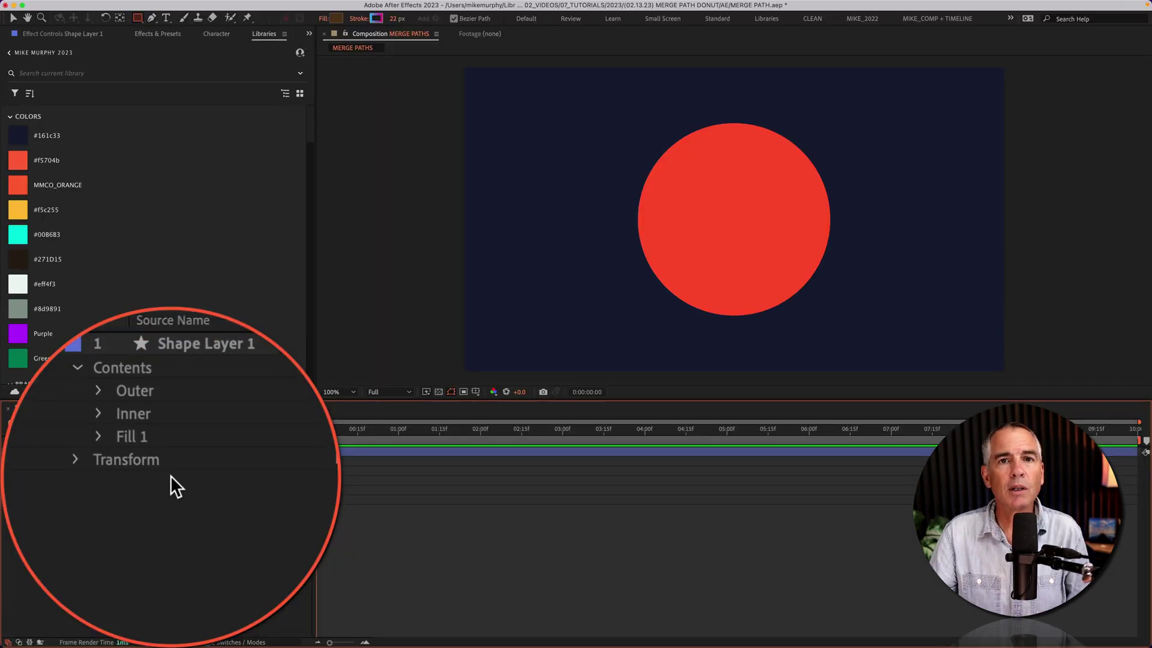
- Add a Merge Paths operator to the layer contents and set its mode to Subtract
left_click(154, 473)
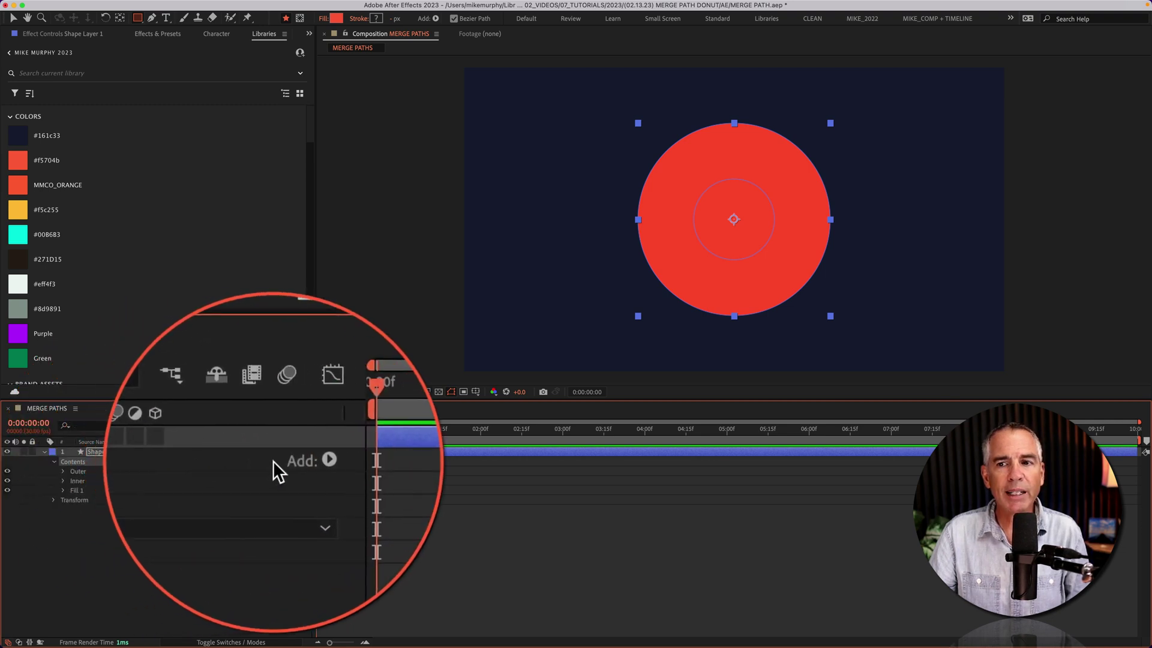
left_click(297, 459)
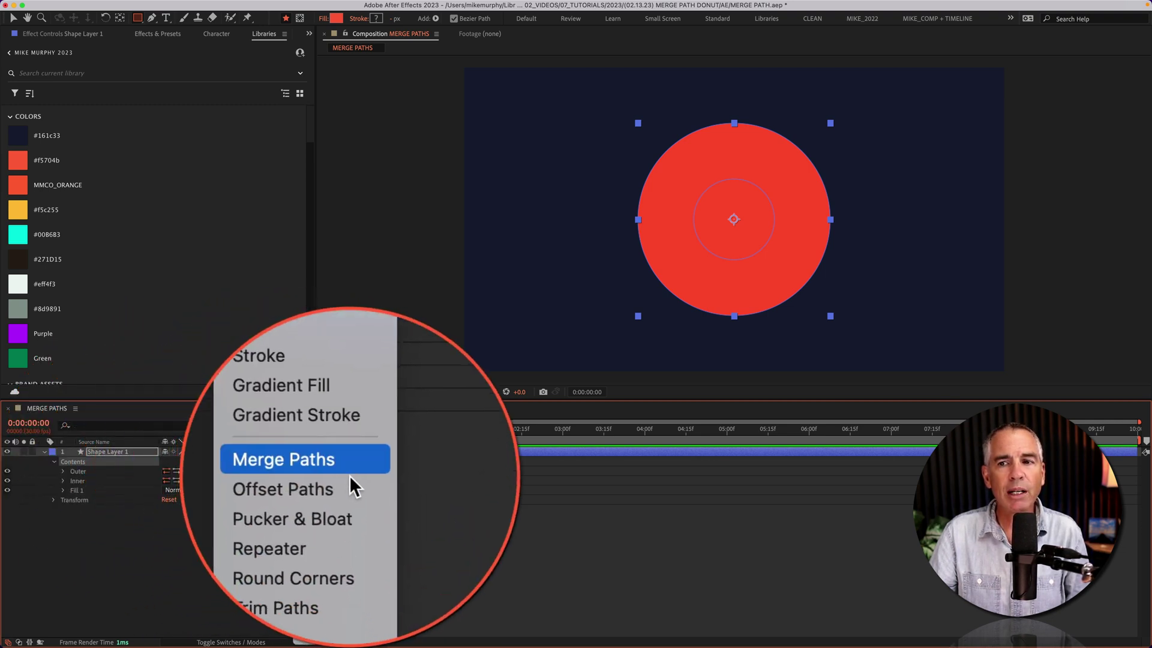
left_click(350, 475)
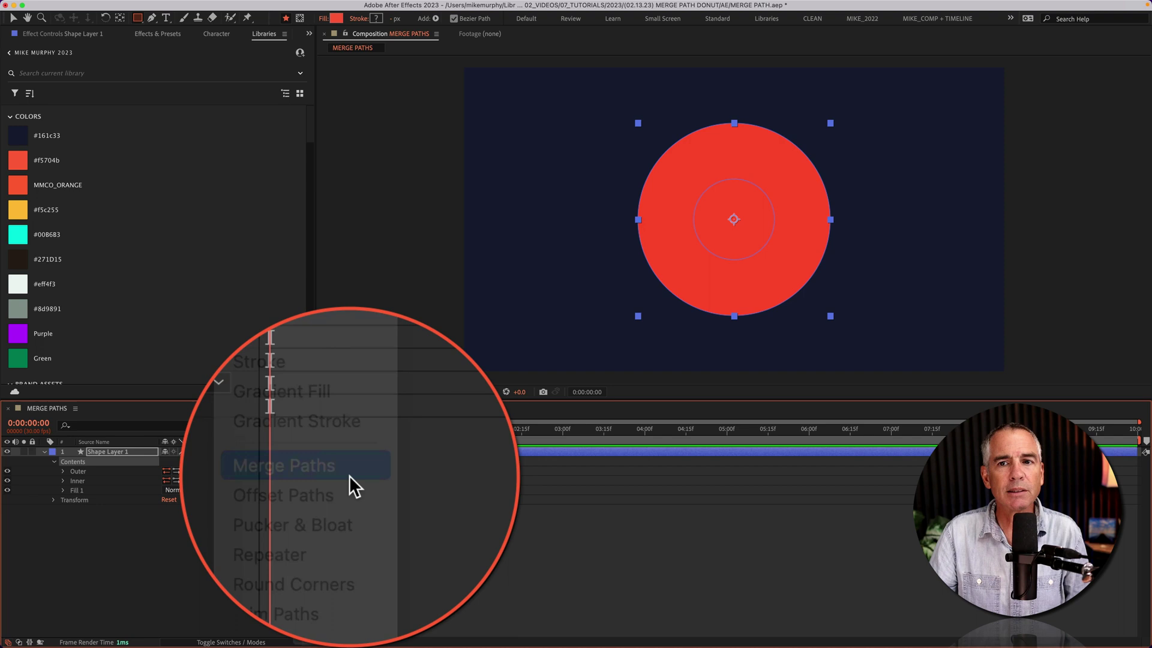
left_click(155, 476)
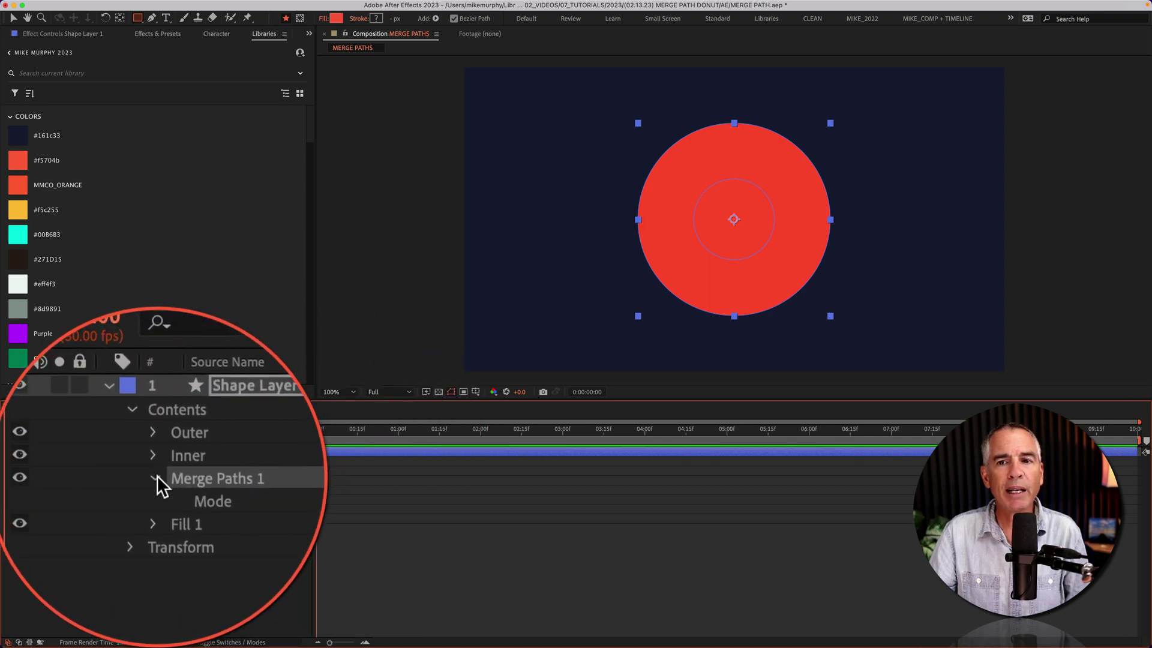
left_click(203, 478)
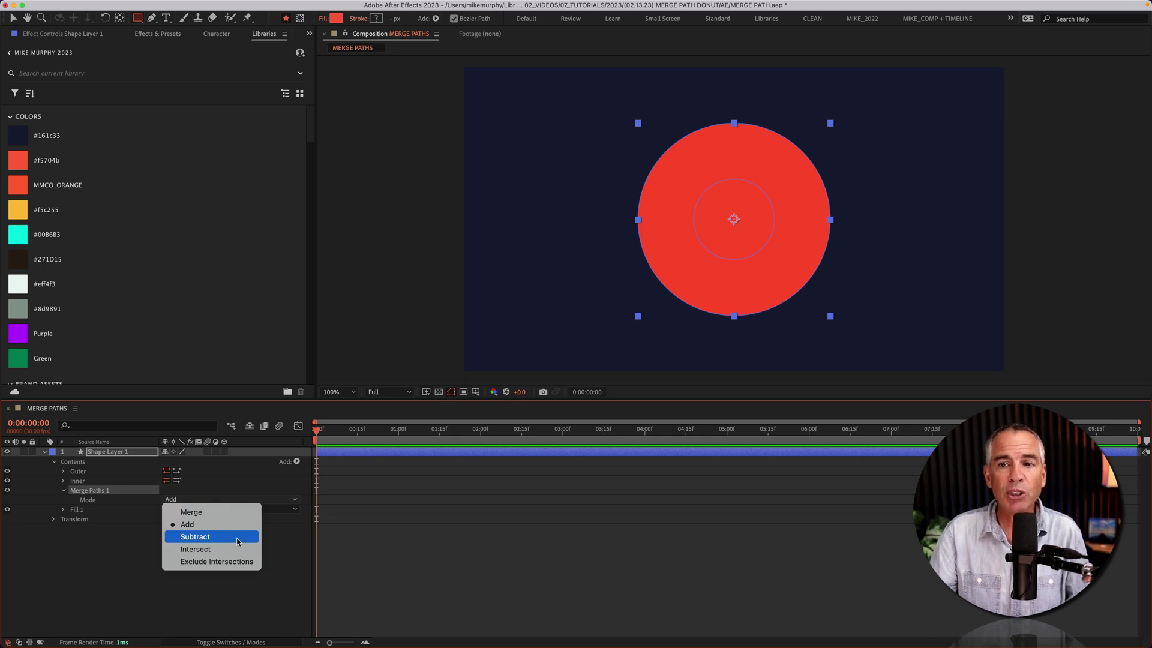
left_click(238, 542)
left_click(401, 462)
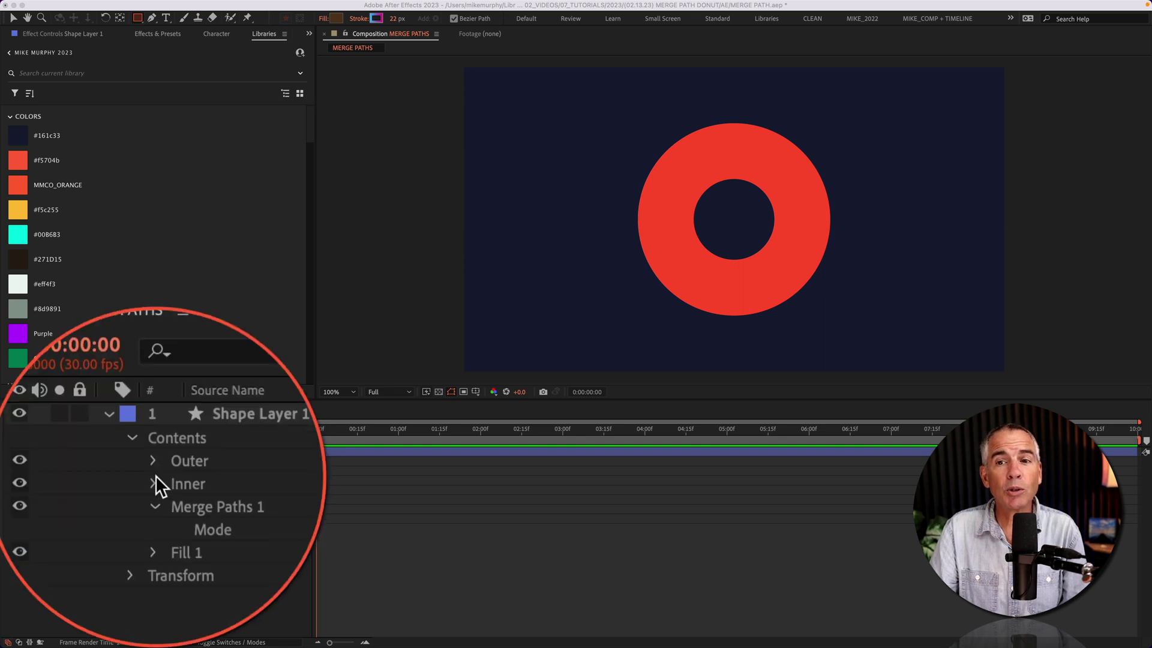
left_click(155, 477)
left_click(153, 477)
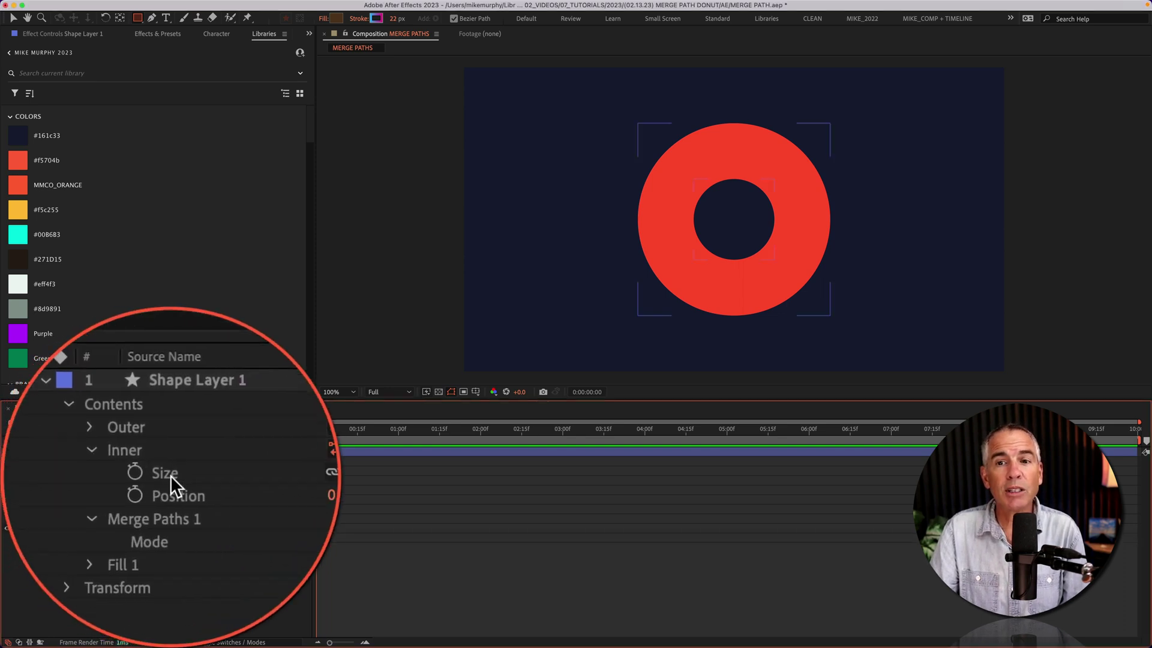
mouse_move(167, 478)
left_mouse_down()
mouse_move(194, 478)
mouse_move(178, 478)
left_mouse_up()
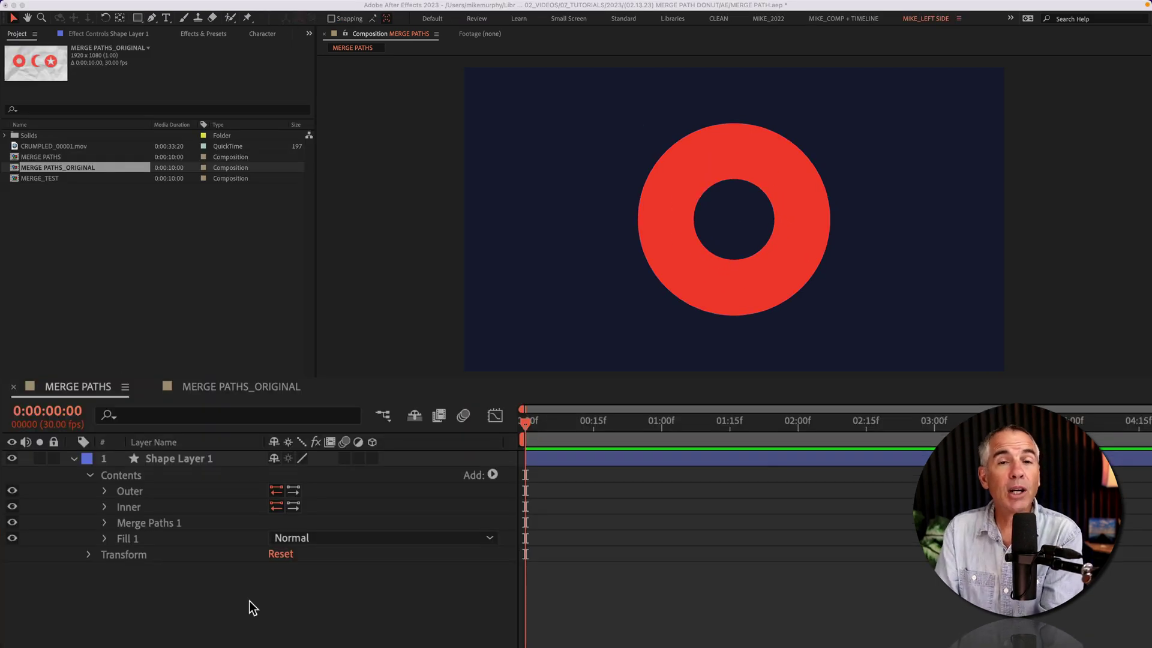
- Enlarge the Inner circle to 122,122 and move it to 43,0, forming a crescent
left_click(106, 505)
left_click(107, 507)
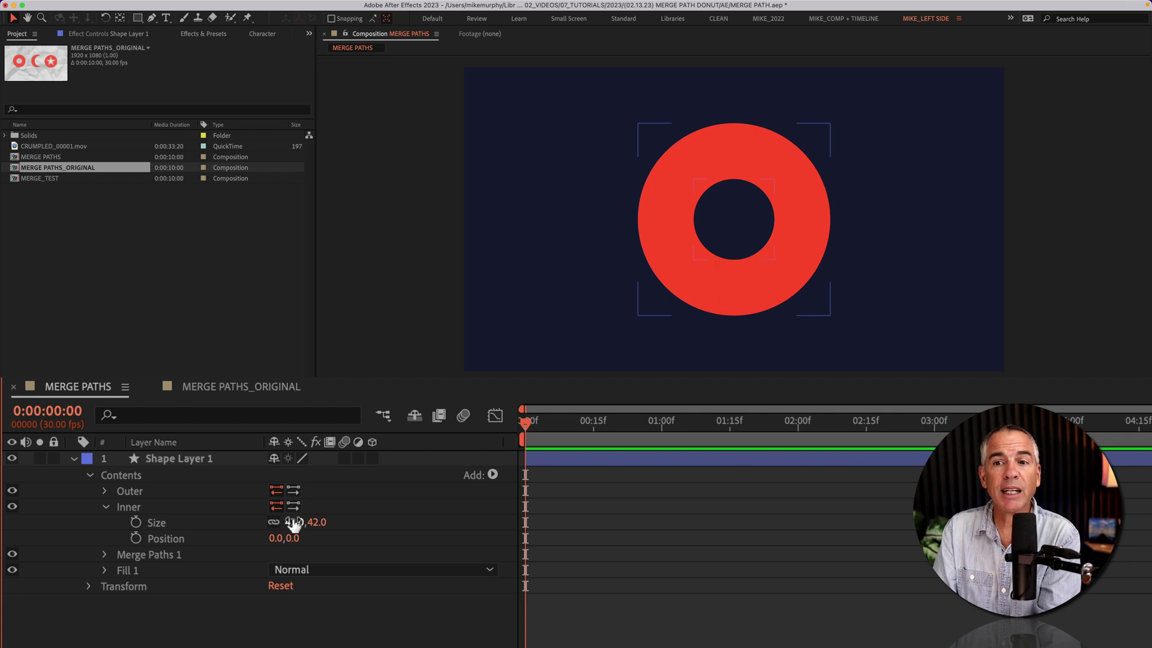
mouse_move(294, 524)
left_mouse_down()
mouse_move(310, 524)
mouse_move(282, 542)
mouse_move(303, 542)
left_mouse_up()
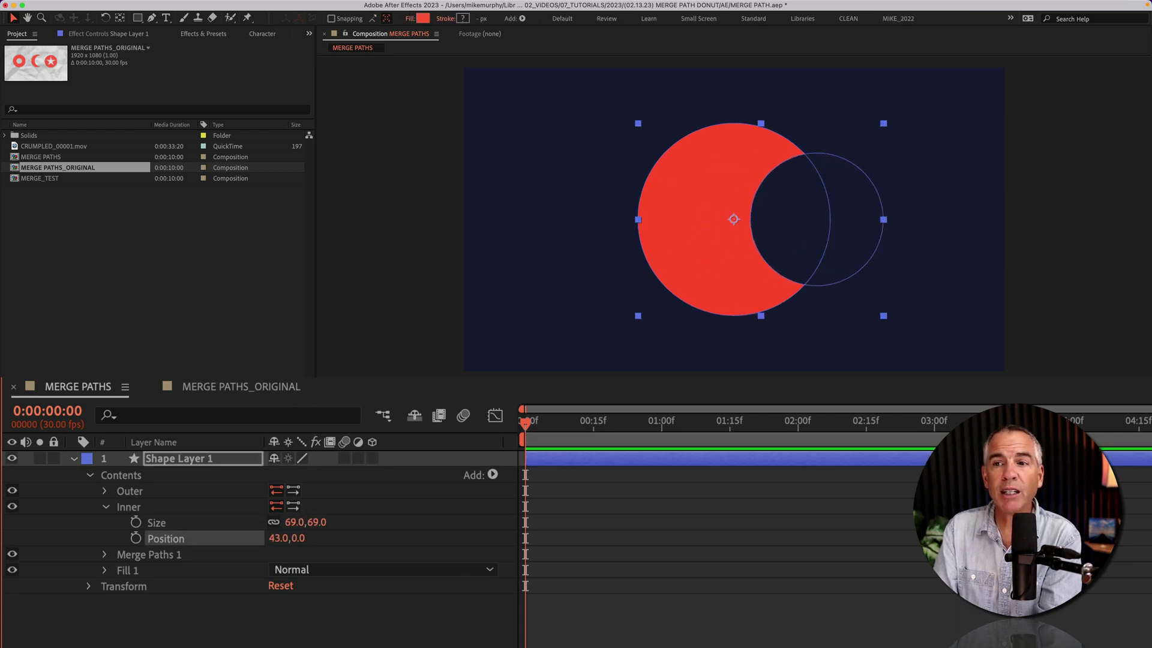
key("F2")
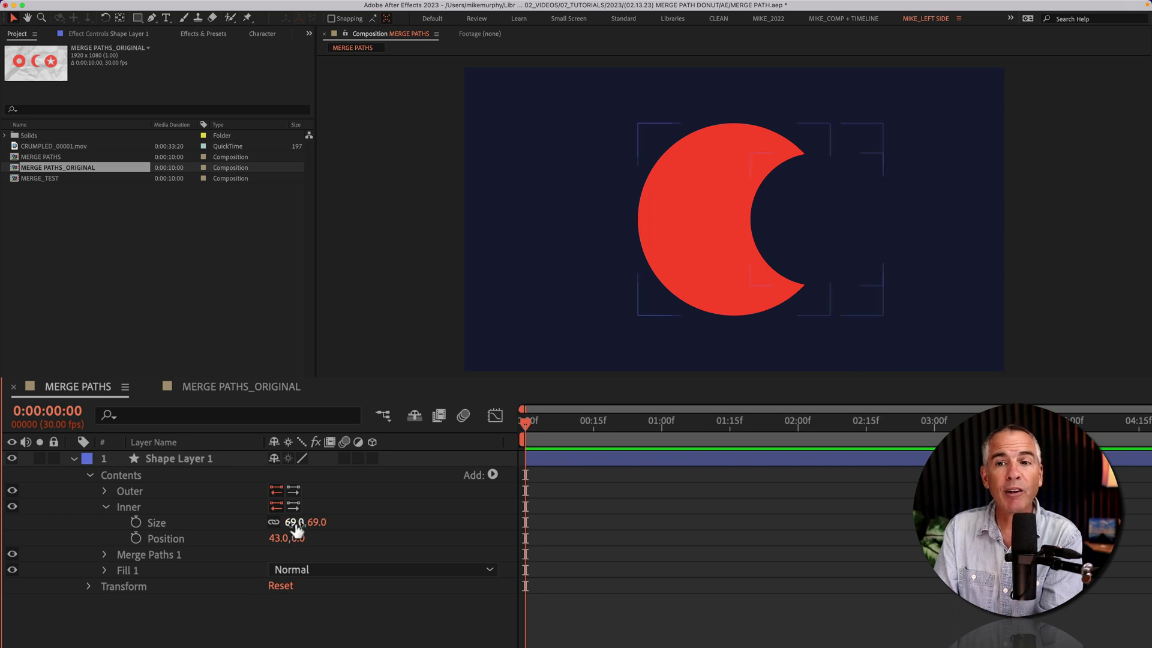
left_click_drag(296, 523, 336, 522)
key("F2")
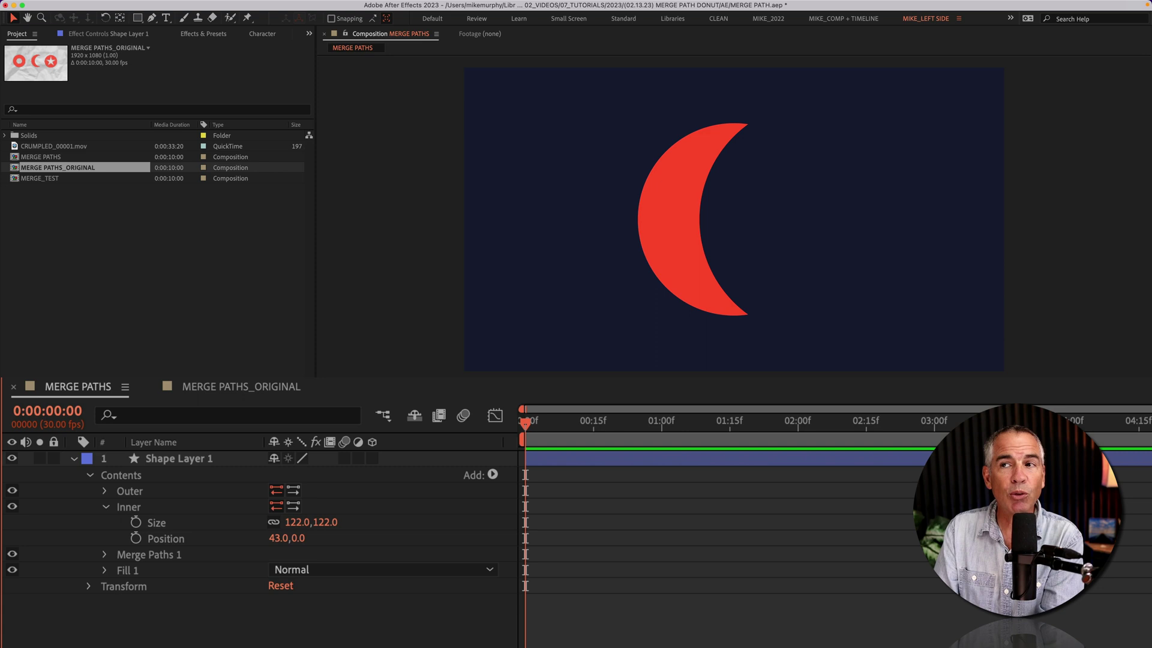
left_click(106, 506)
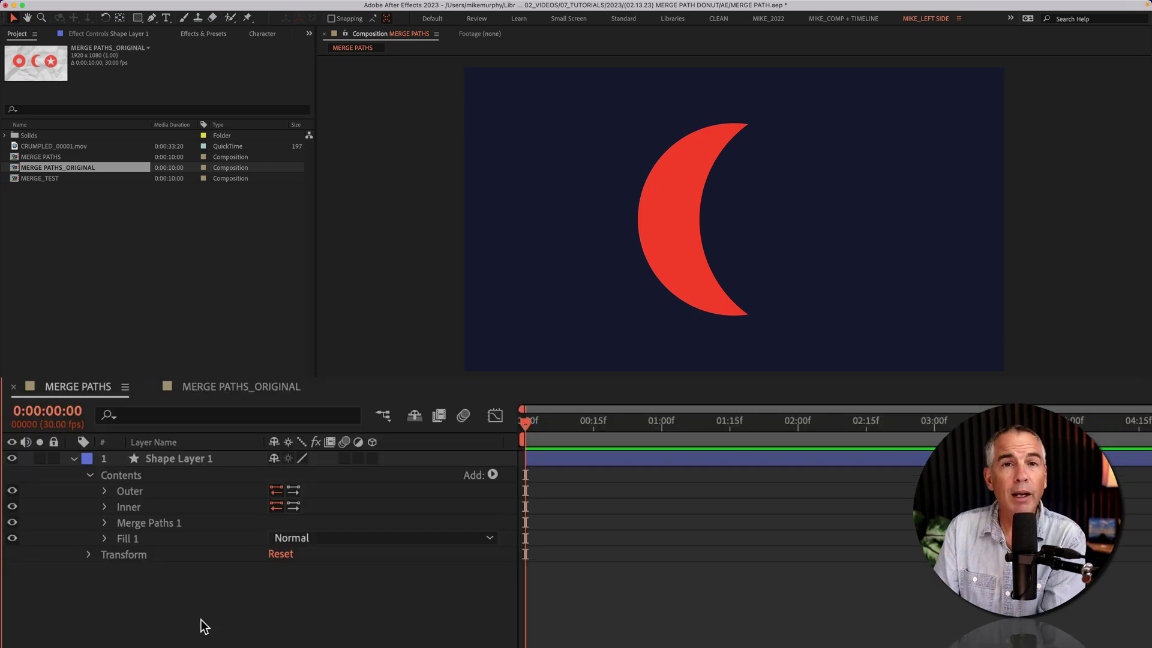
- Hide the Inner path and try a Polystar with its outer radius reduced to about 90
left_click(131, 505)
left_click(16, 507)
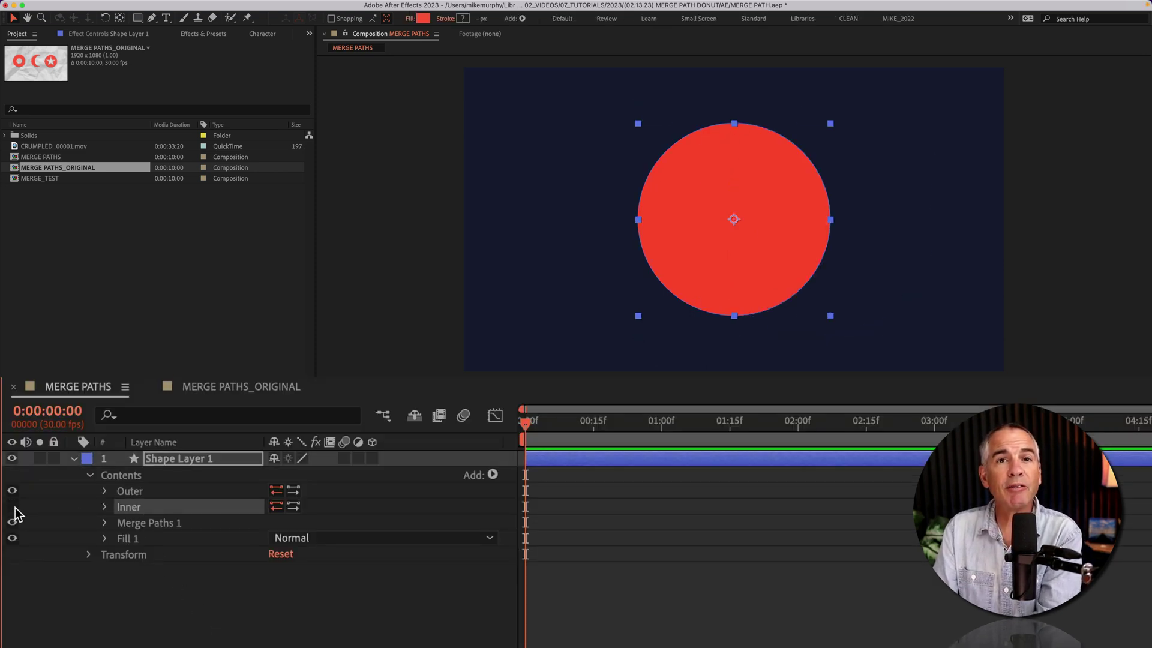
left_click(494, 474)
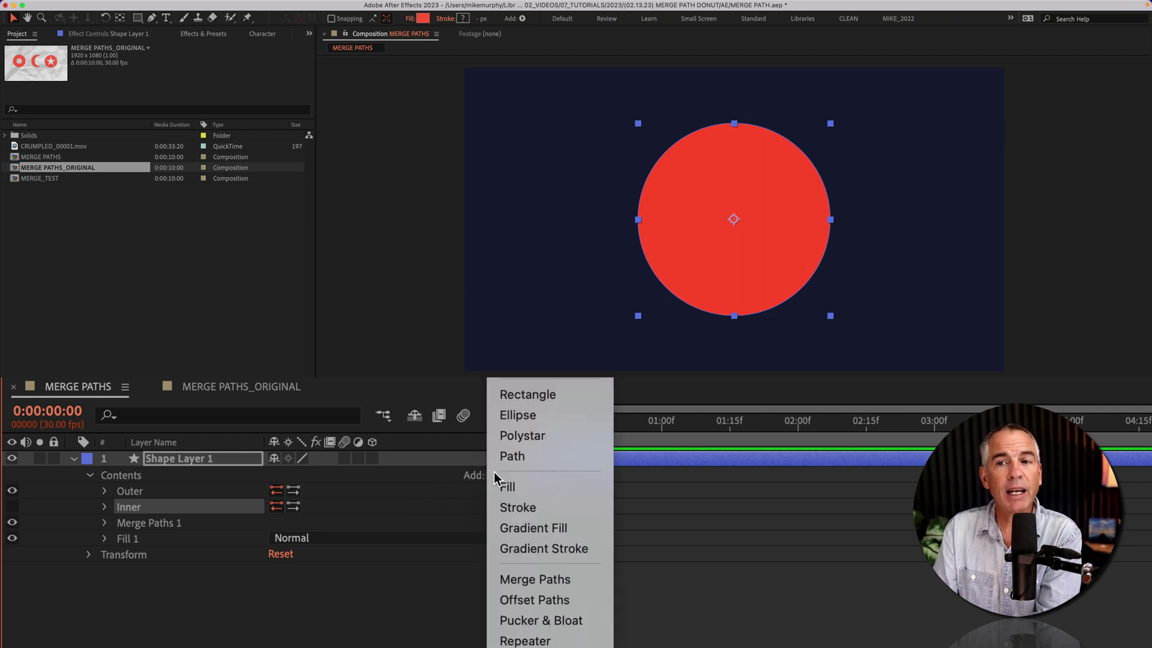
left_click(524, 437)
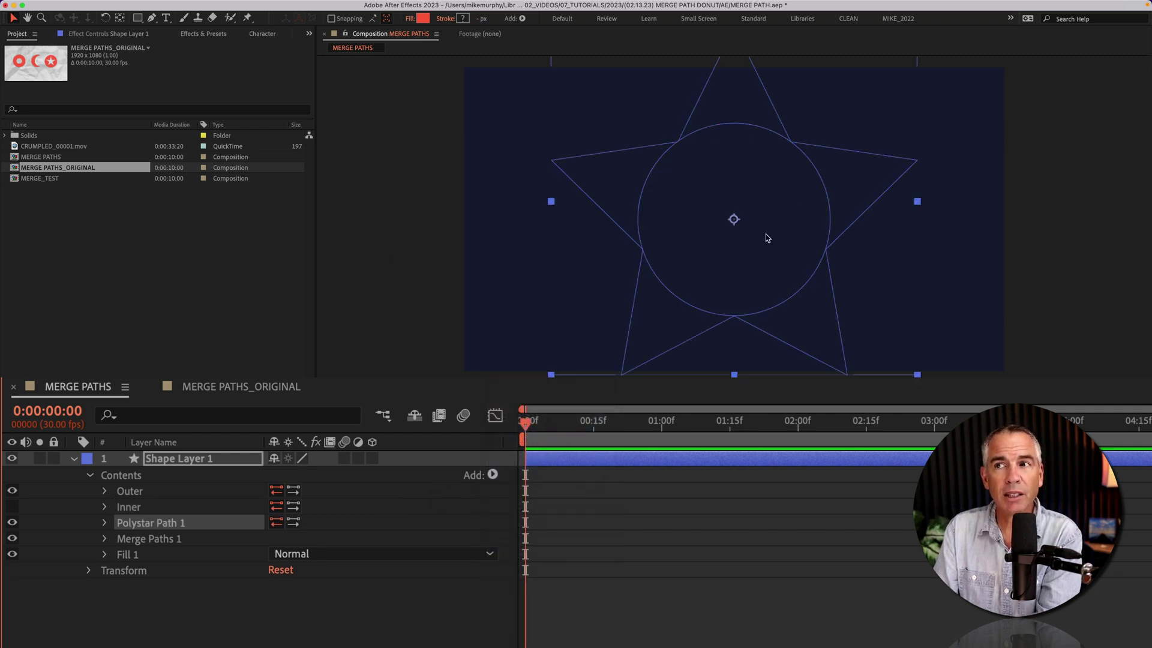
left_click(104, 521)
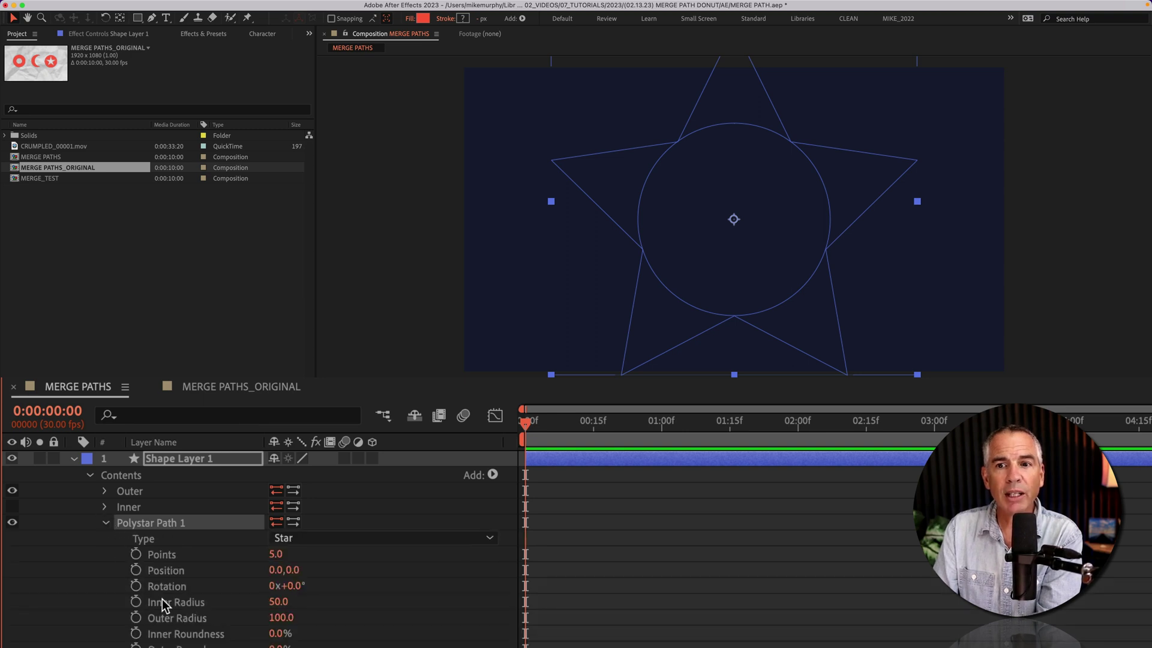
left_click_drag(279, 618, 218, 618)
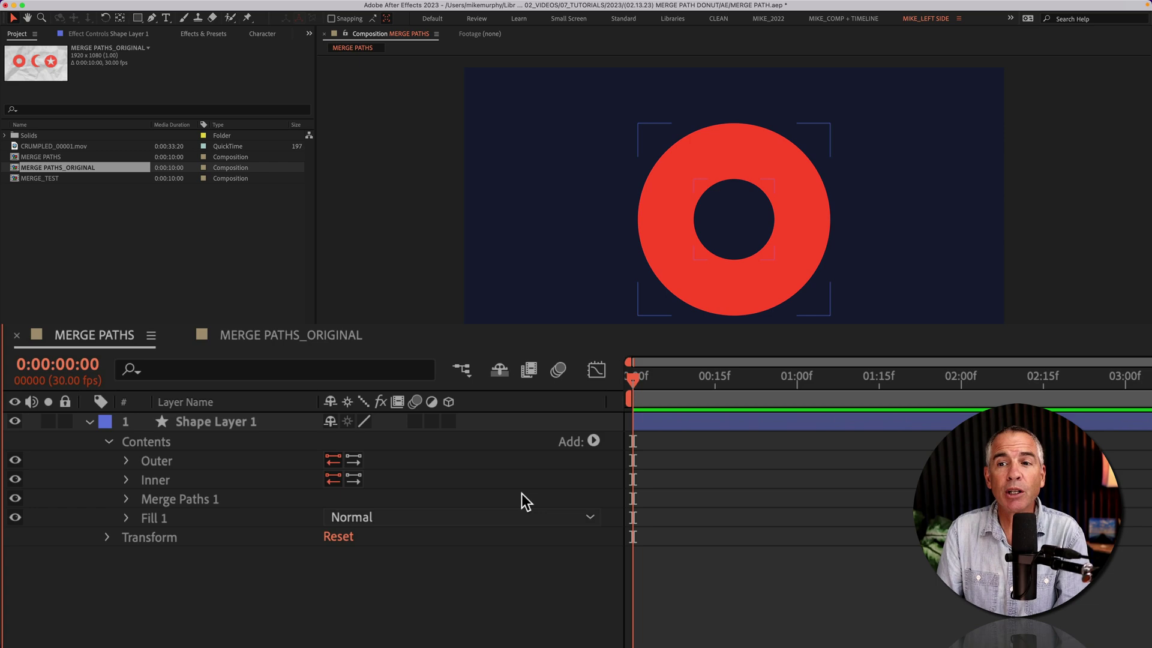
- Add a Wiggle Paths operator to the donut with a size of 0.5
left_click(594, 441)
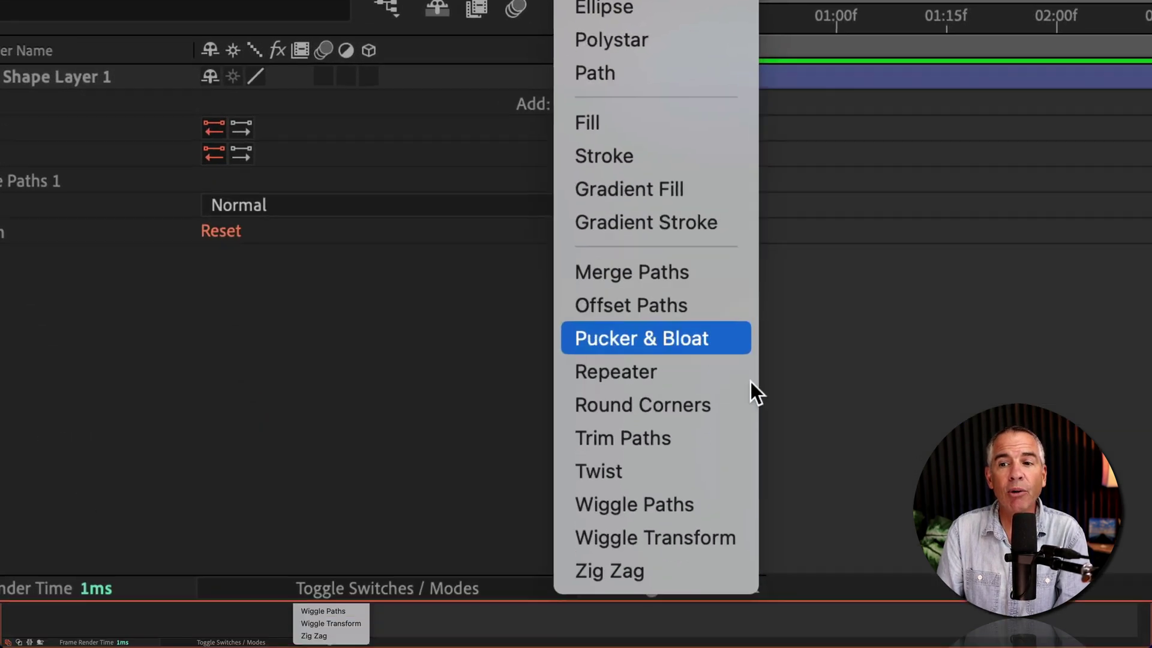
left_click(736, 503)
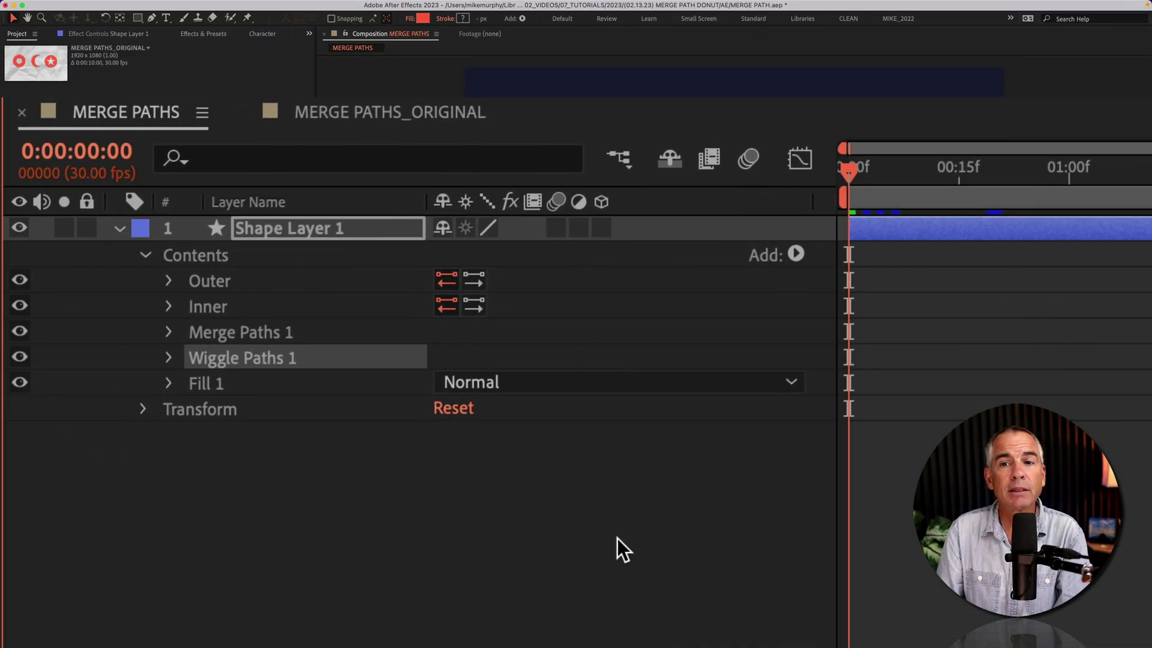
left_click(167, 357)
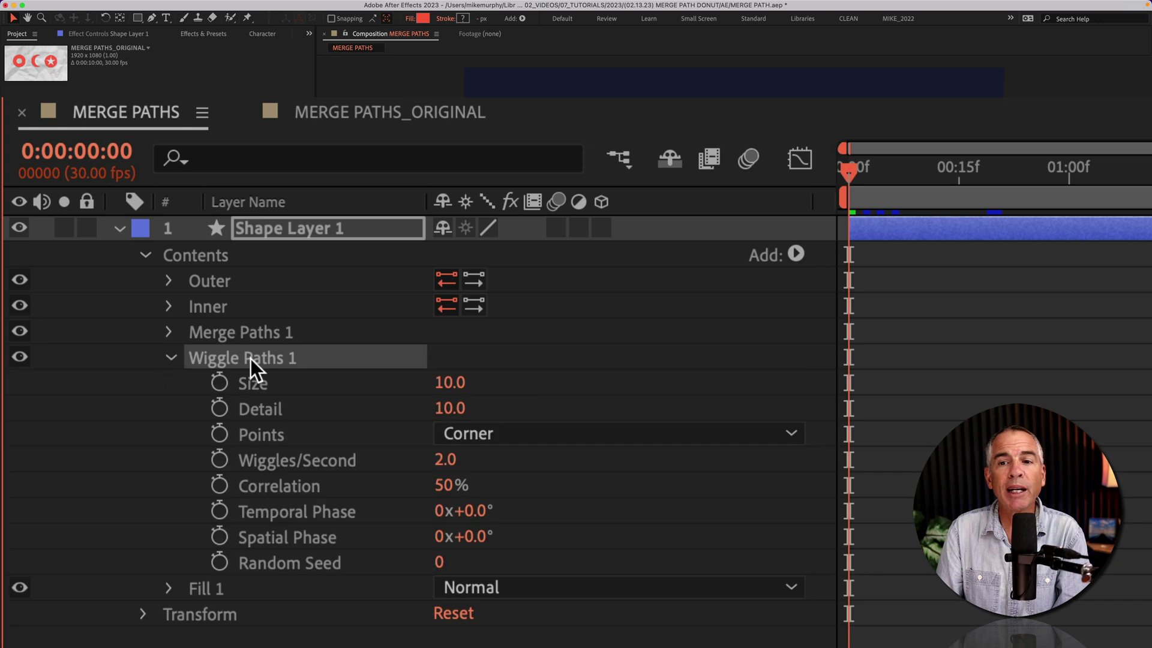
left_click(449, 384)
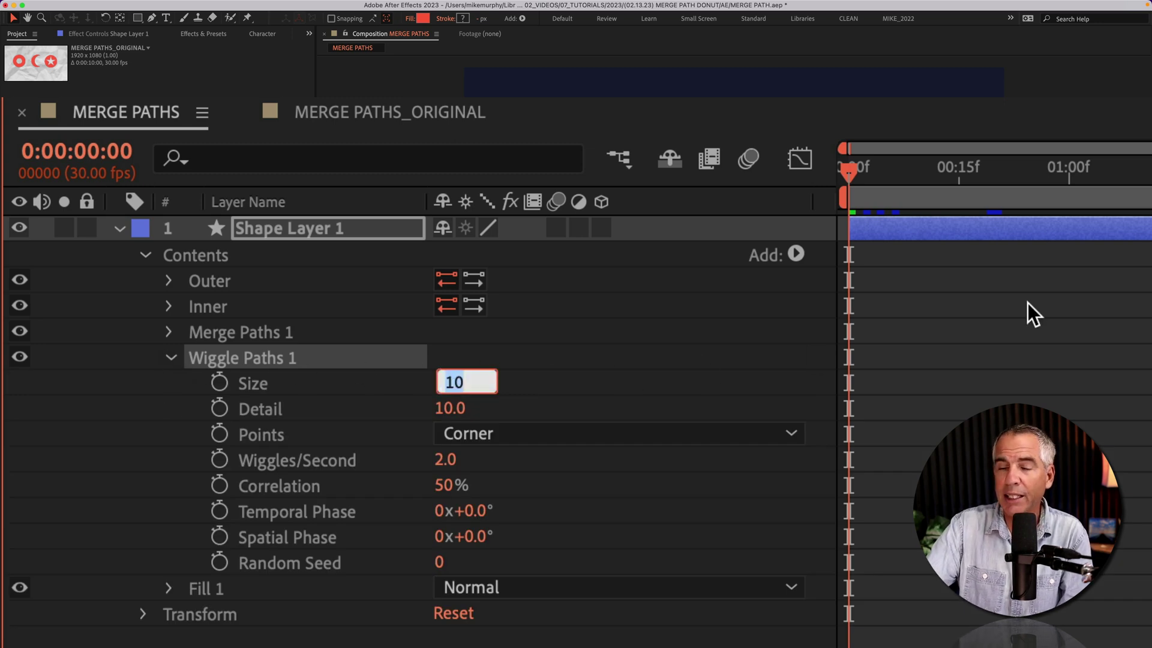
key("BackSpace")
key("Return")
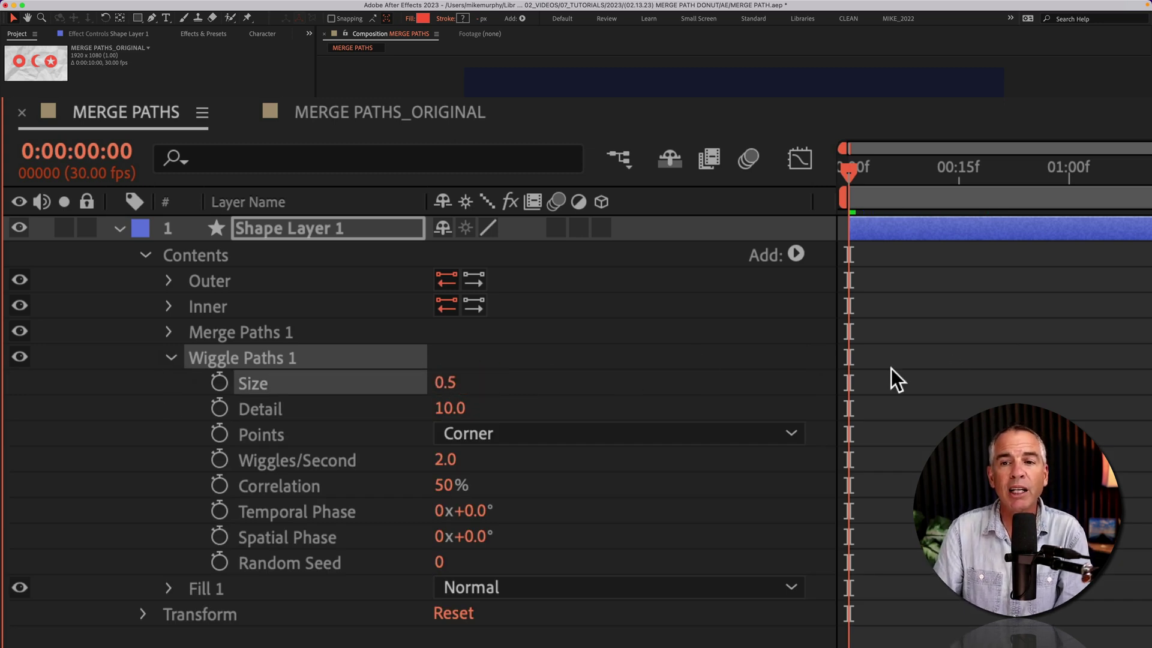
- Set the wiggle points to Smooth and the rate to 3 wiggles per second
left_click(539, 433)
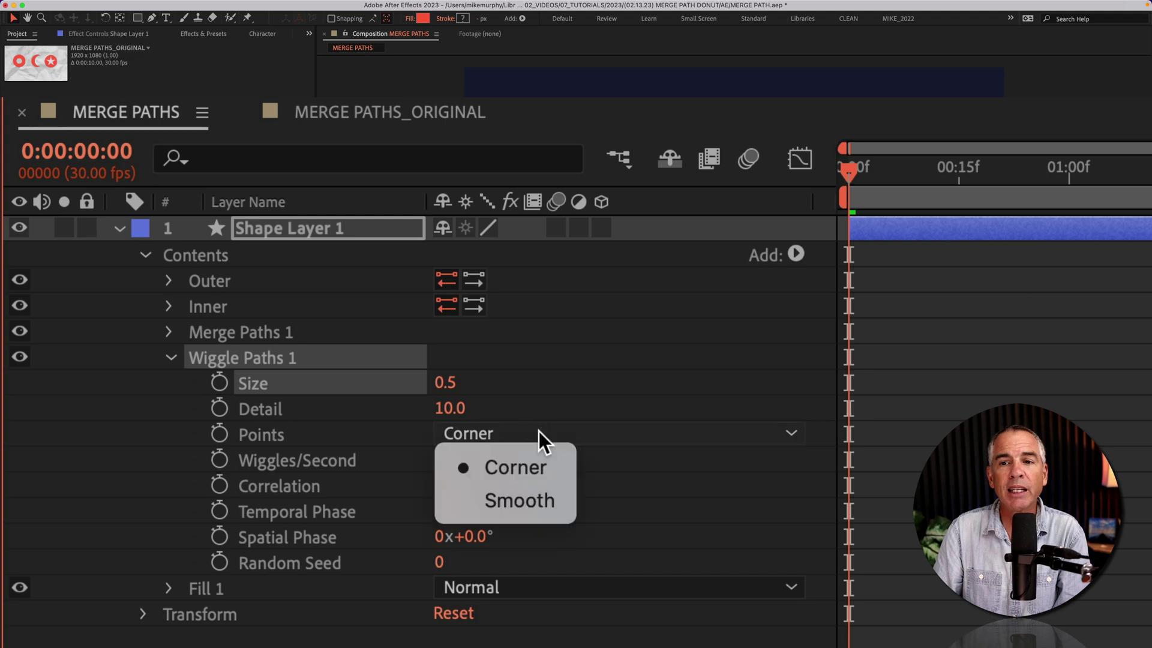
left_click(521, 499)
left_click(447, 459)
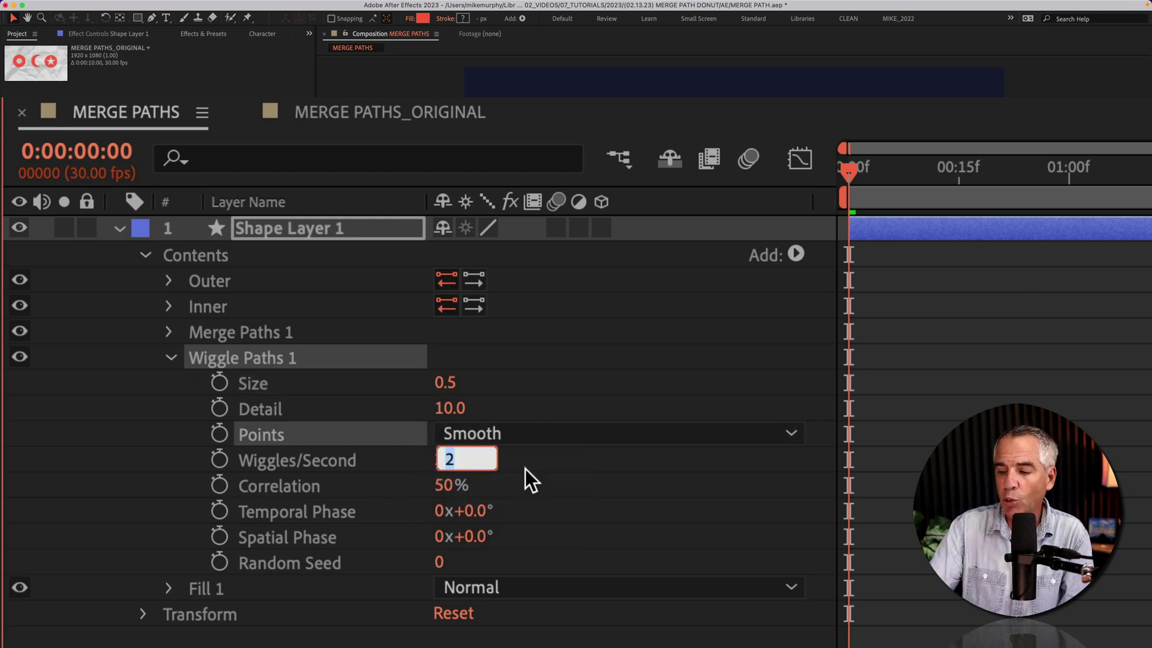
type("3")
key("Return")
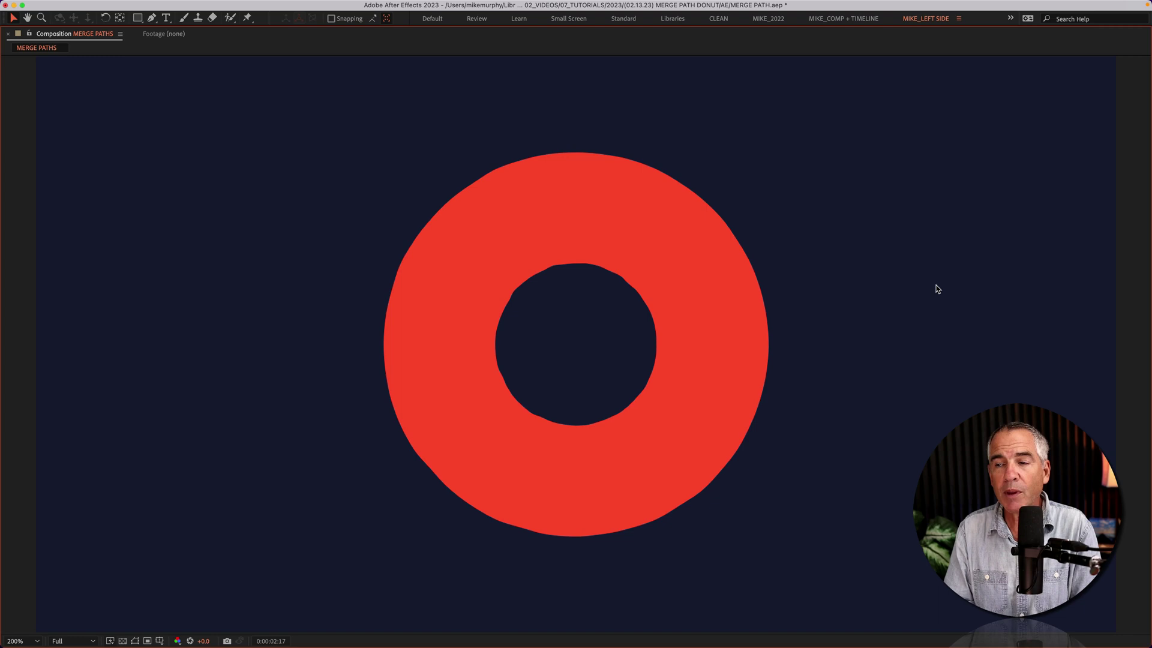